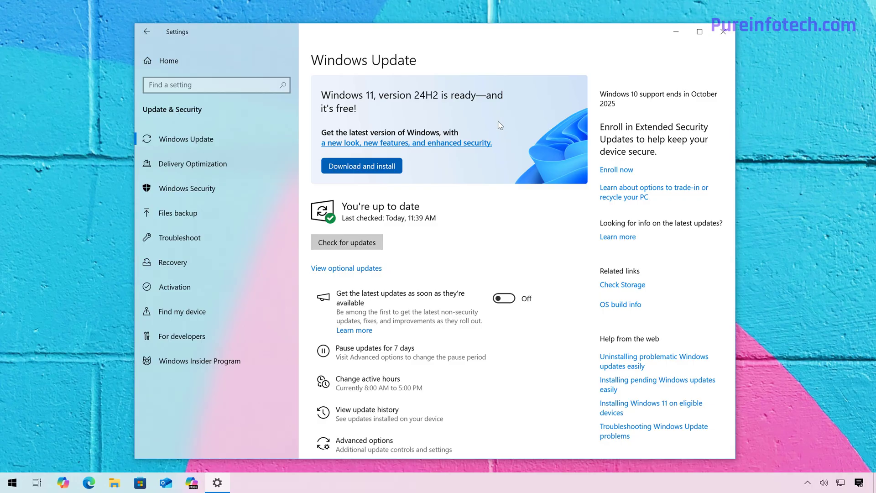
# Download and install the offered Windows 11, version 24H2 upgrade, restart to complete it, and close the update-complete page.
pyautogui.click(378, 169)
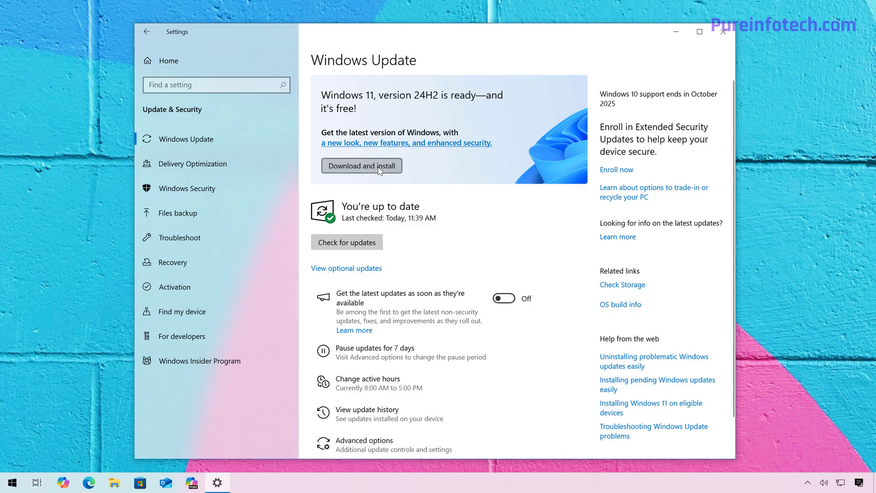
pyautogui.click(356, 373)
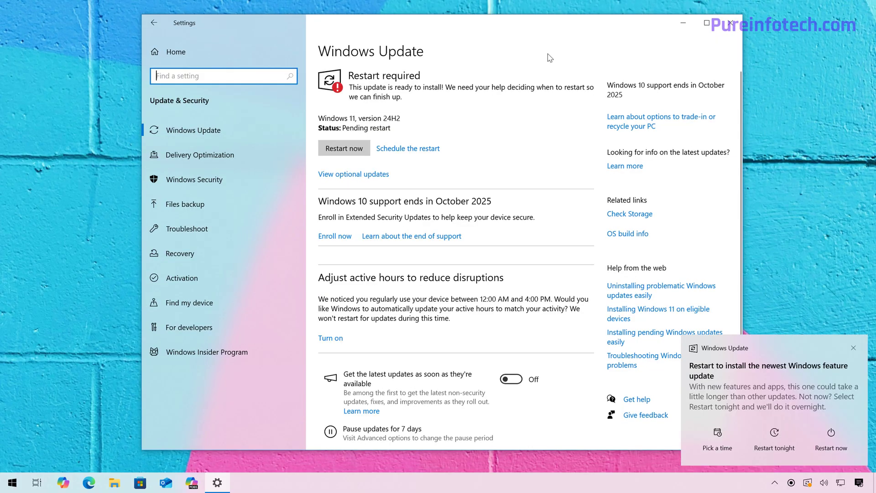
pyautogui.click(343, 149)
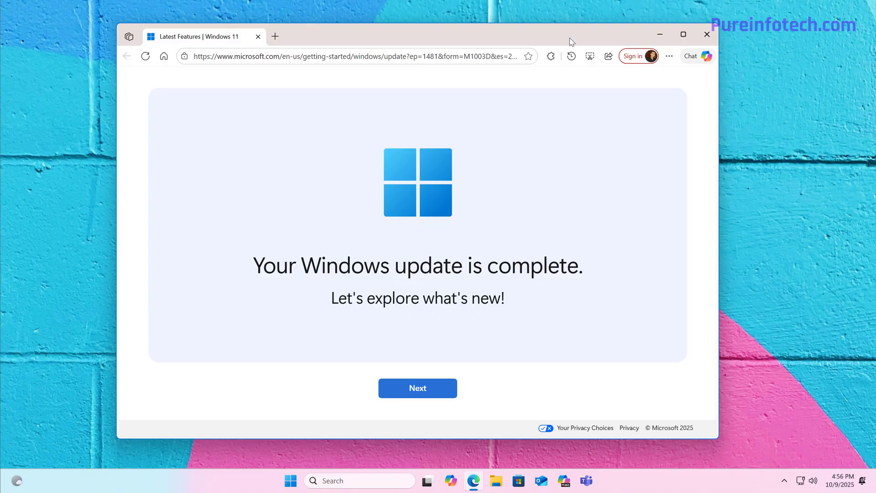
pyautogui.moveTo(569, 41); pyautogui.dragTo(575, 40)
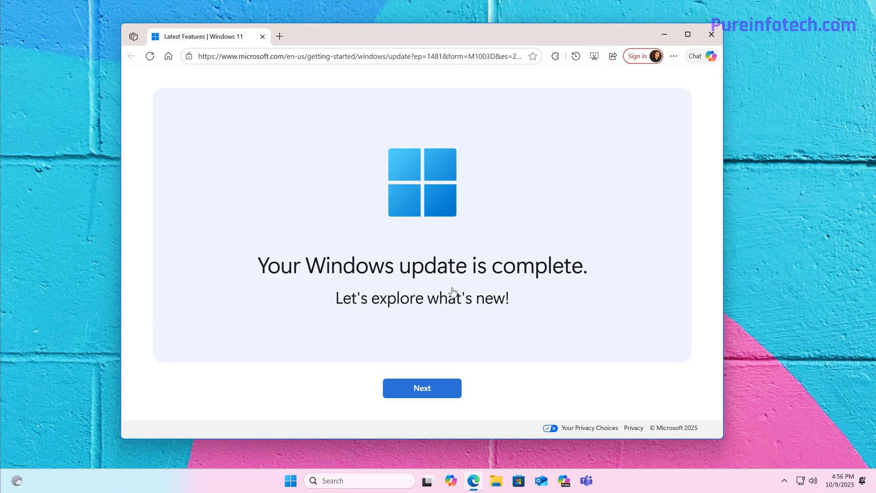
pyautogui.click(711, 35)
# In the Windows Update settings, enable getting the latest updates as soon as they're available, and check for updates.
pyautogui.click(294, 481)
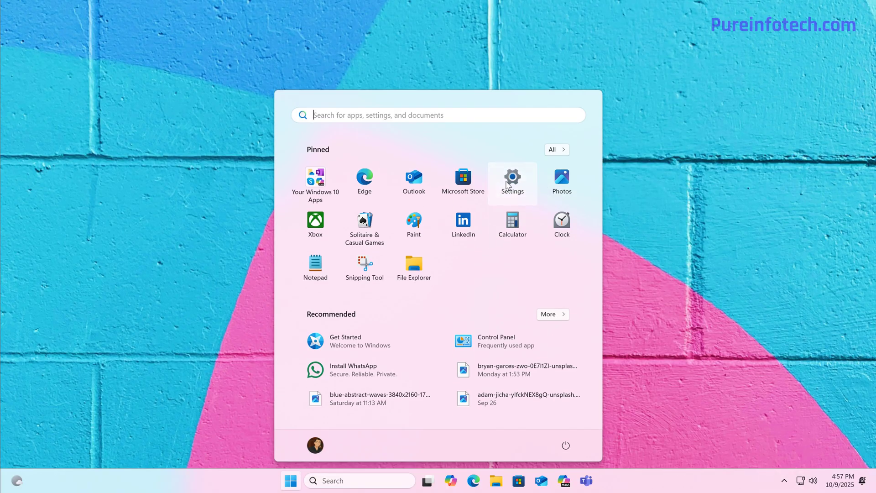
pyautogui.click(508, 184)
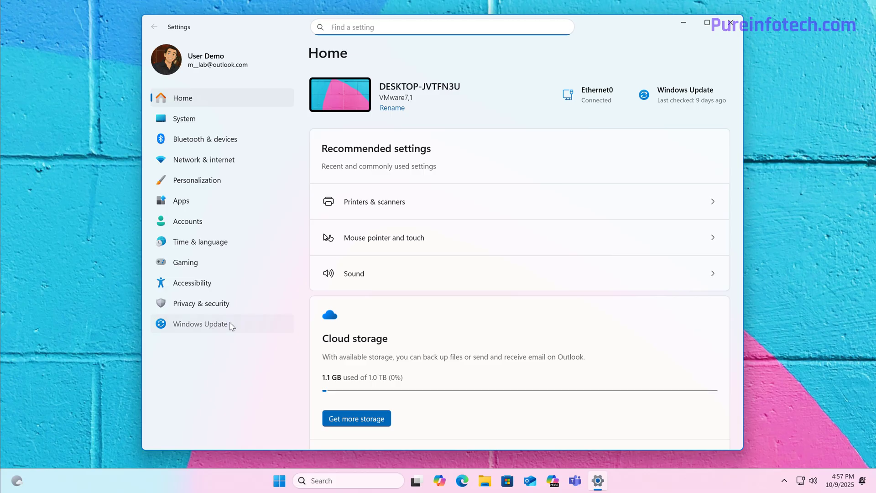
pyautogui.click(208, 325)
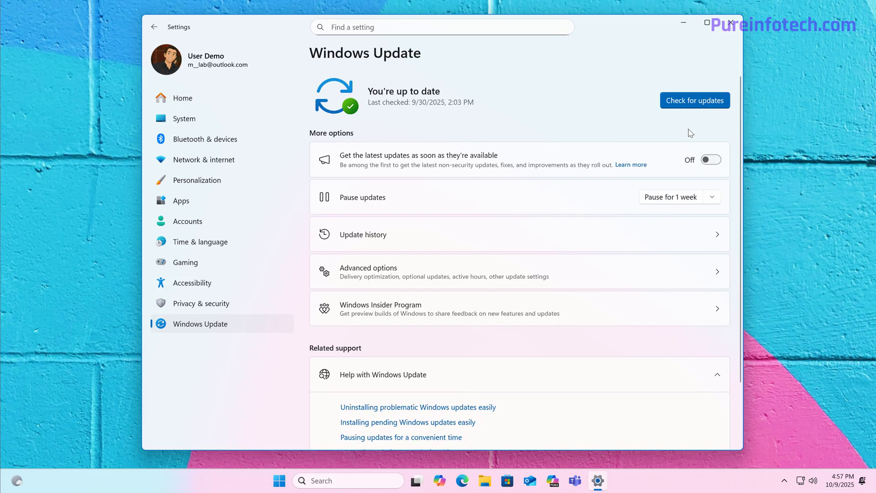
pyautogui.click(714, 160)
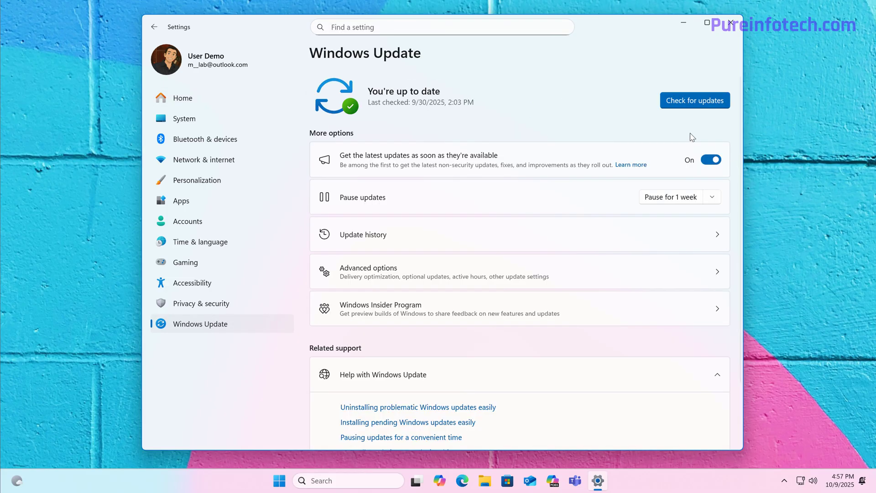
pyautogui.click(694, 107)
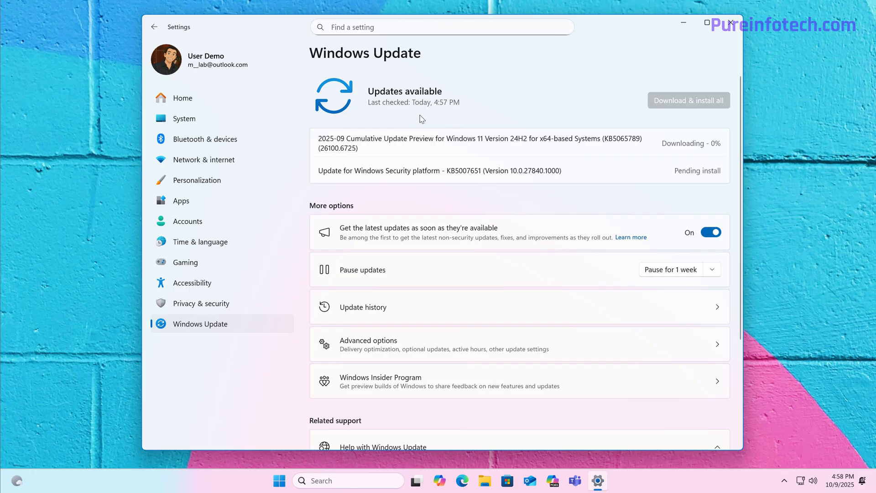
# Examine the Windows version in the Windows specifications on the System About page.
pyautogui.click(184, 118)
pyautogui.scroll(-10, 479, 118)
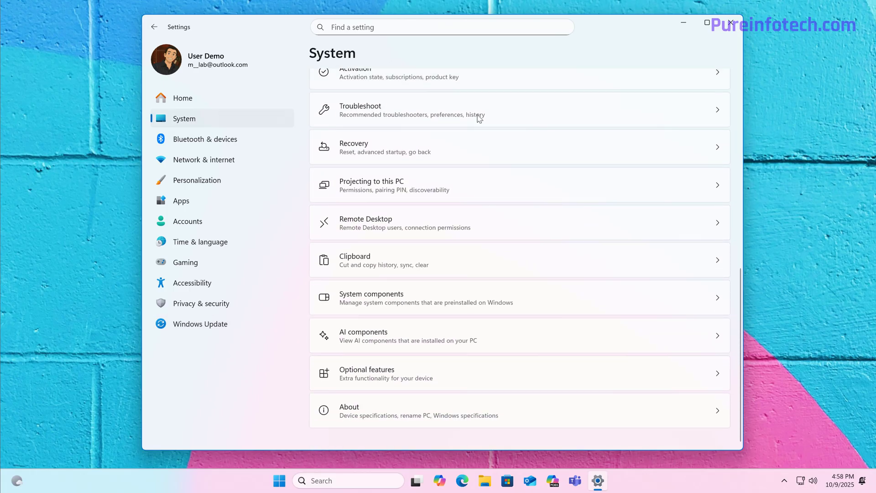
pyautogui.click(388, 412)
pyautogui.click(466, 307)
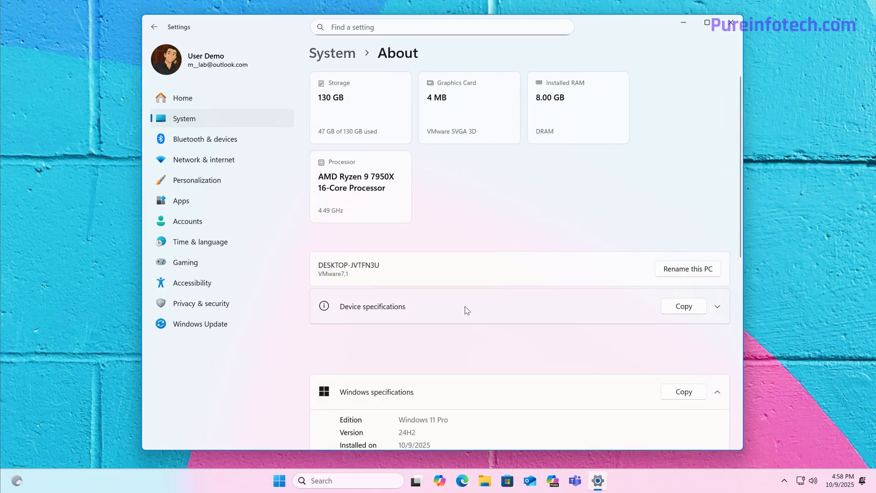
pyautogui.scroll(-3, 527, 303)
pyautogui.moveTo(426, 273); pyautogui.dragTo(343, 273)
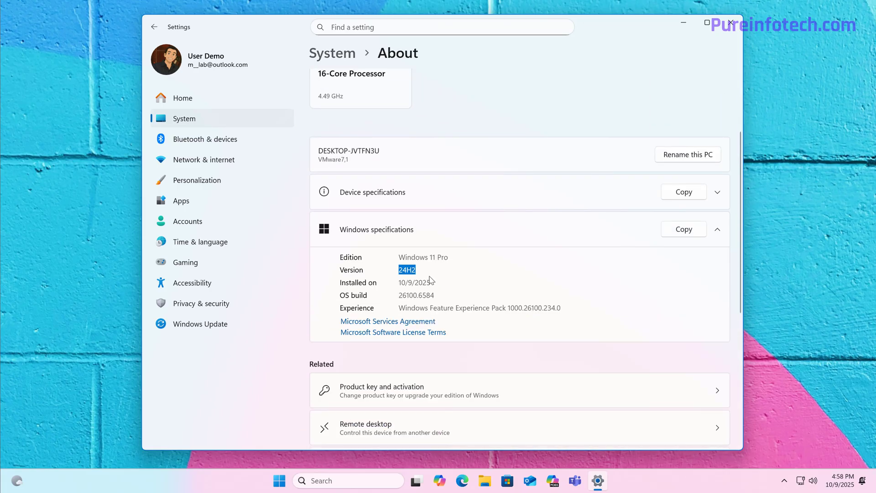
# Restart from Windows Update to finish installing the KB5065789 cumulative update preview, and reopen the Windows Update settings.
pyautogui.click(200, 323)
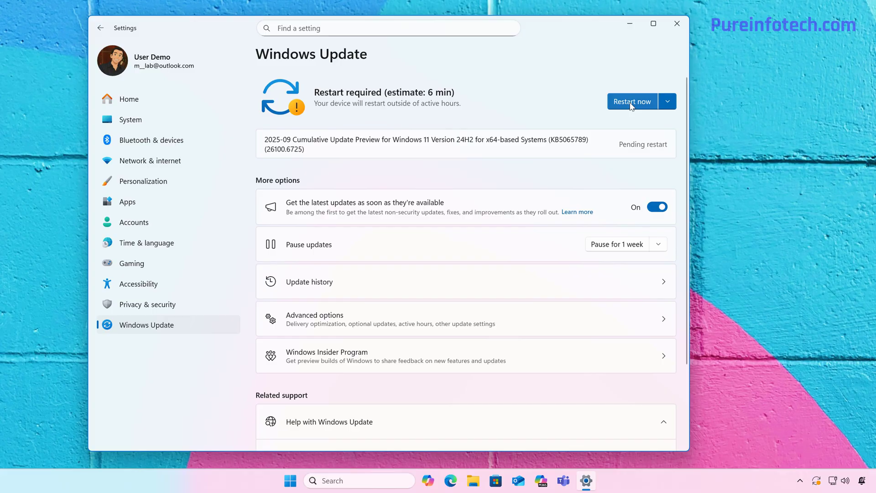
pyautogui.click(631, 104)
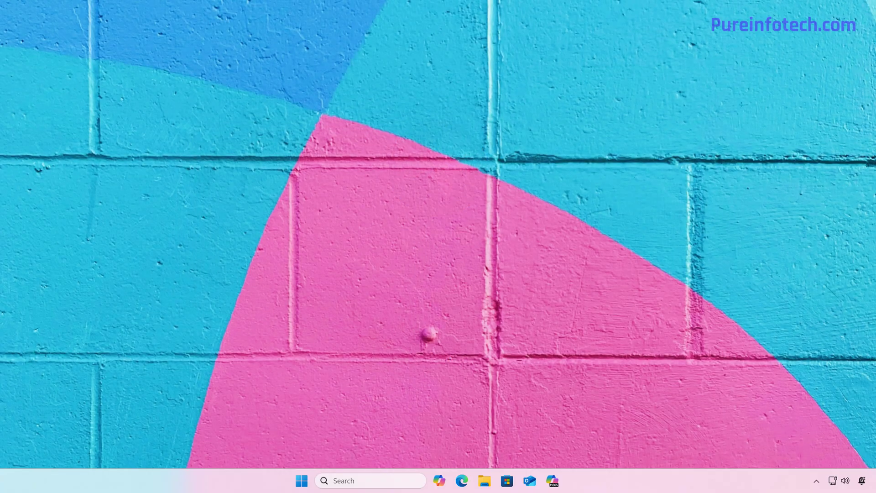
pyautogui.press('super')
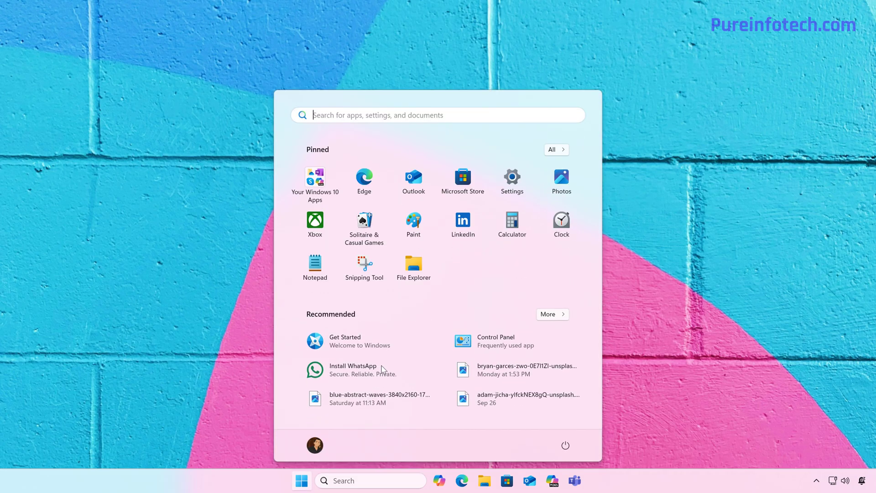
pyautogui.click(521, 185)
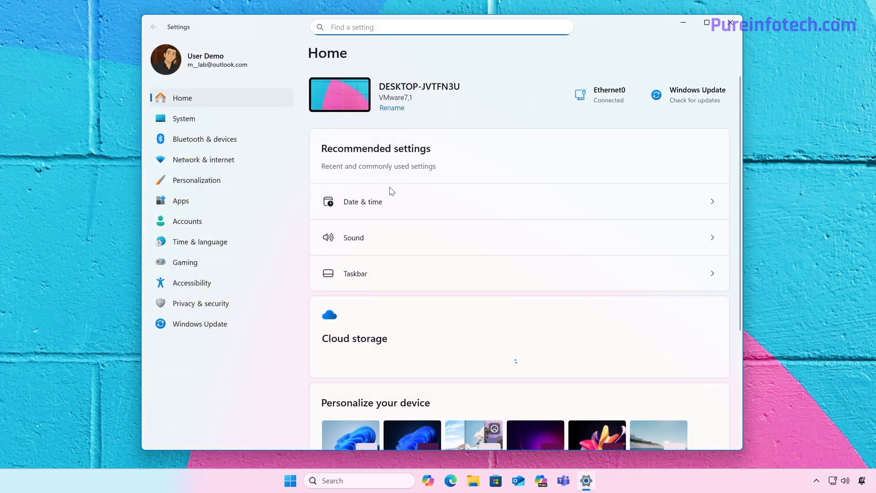
pyautogui.click(206, 325)
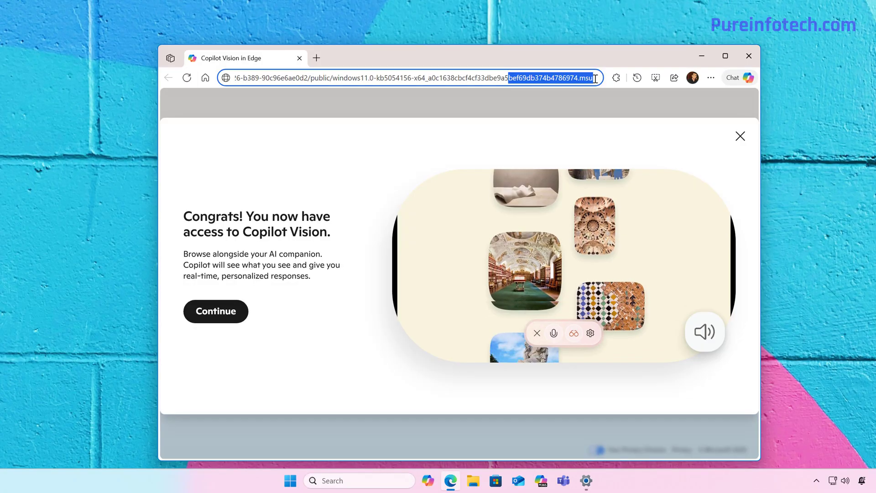
# Download and save the windows11.0-kb5054156-x64 .msu package in Edge, show it in the Downloads folder, and close the browser.
pyautogui.press('Return')
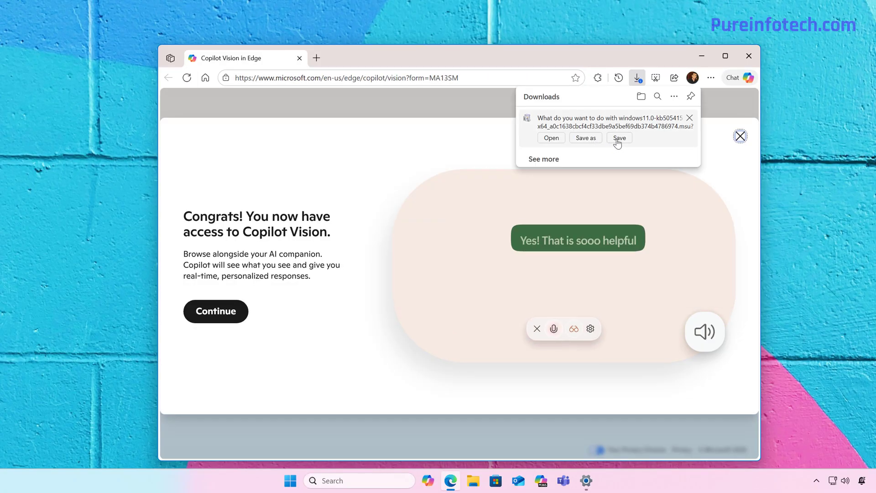
pyautogui.click(629, 133)
pyautogui.press('Return')
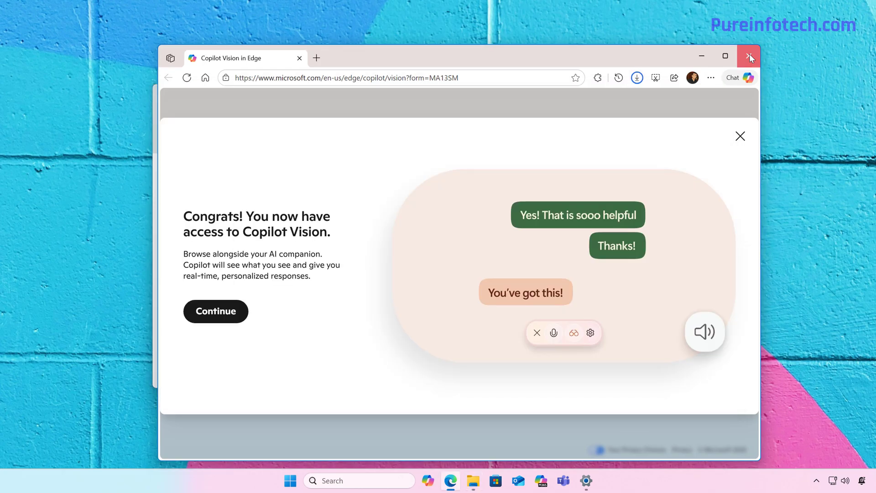
pyautogui.click(749, 54)
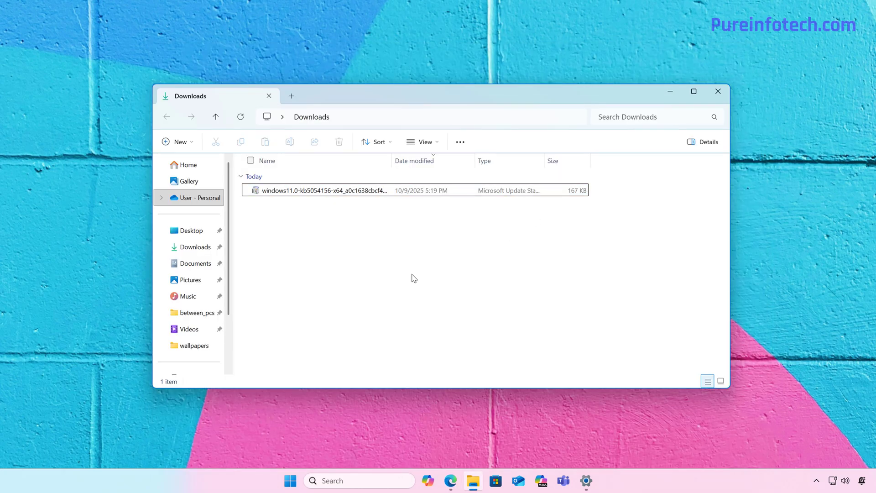
# Install the KB5054156 update from the package in the Downloads folder and restart the computer despite the open app.
pyautogui.click(310, 194)
pyautogui.doubleClick(309, 193)
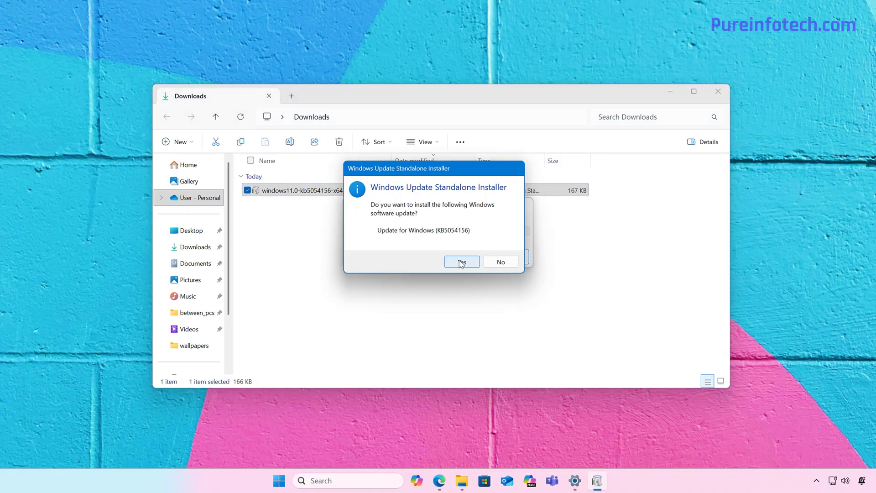
pyautogui.click(461, 263)
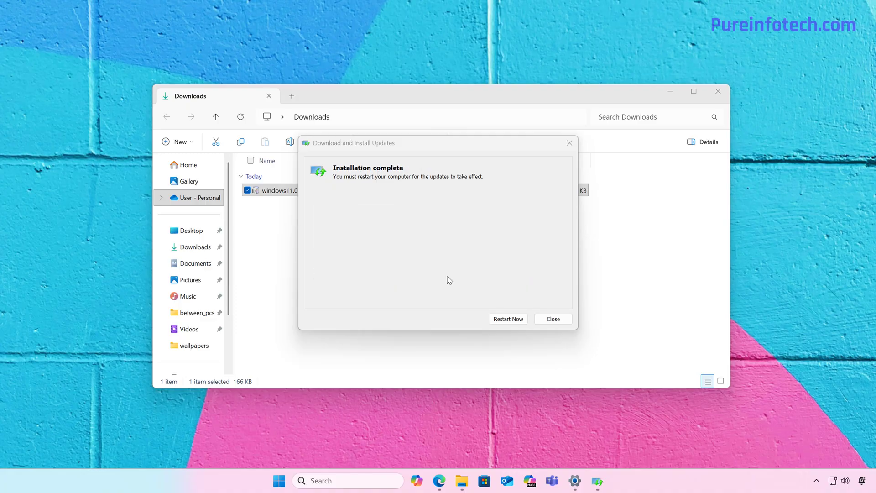
pyautogui.click(514, 319)
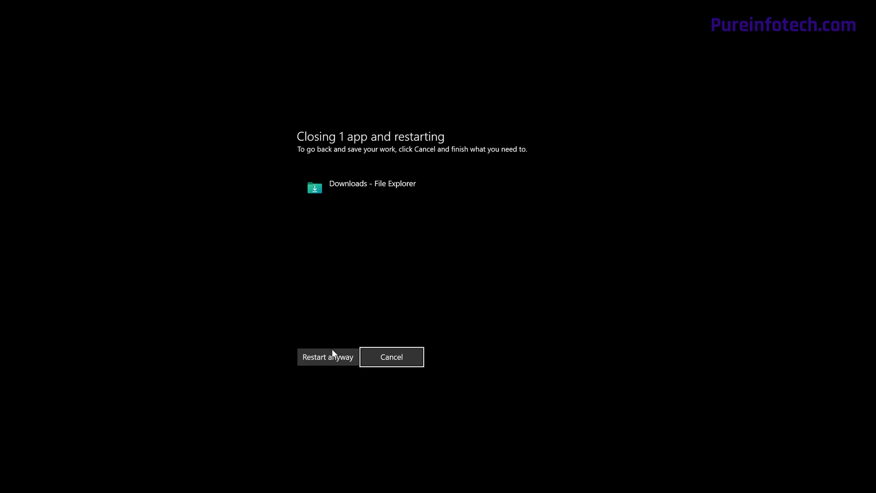
pyautogui.click(332, 356)
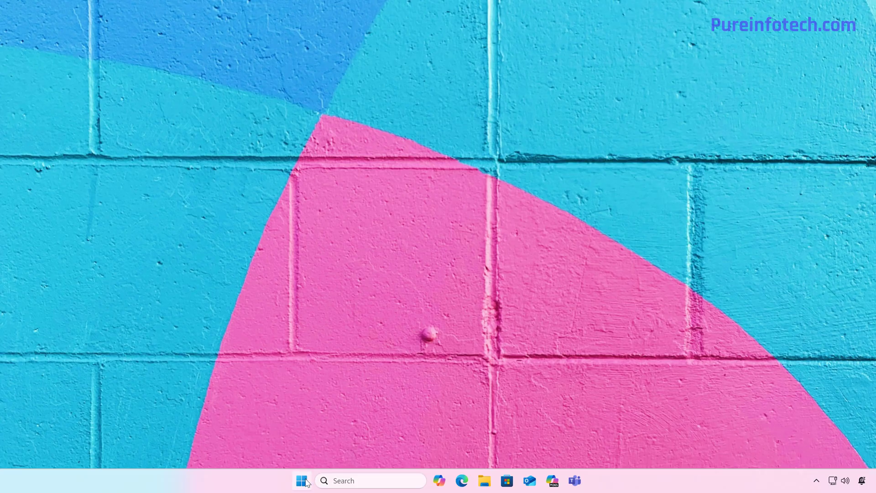
# Check the Windows version and OS build on the System About page, and close Settings.
pyautogui.click(302, 481)
pyautogui.click(512, 178)
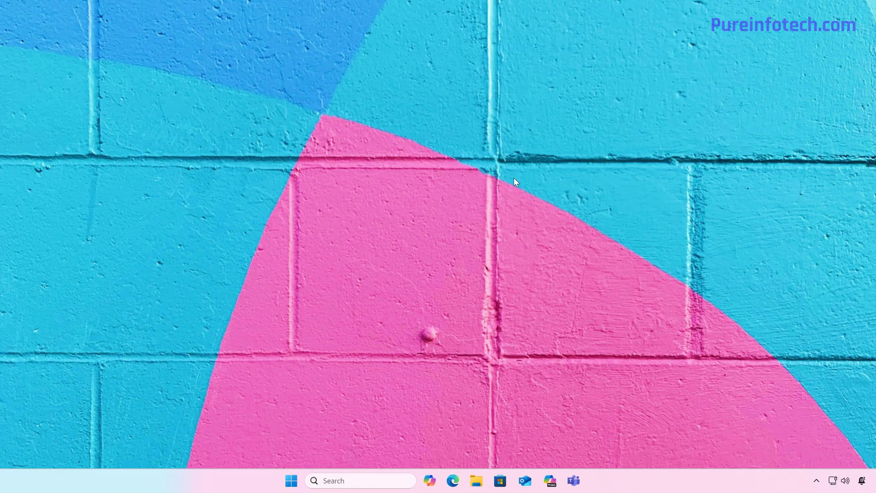
pyautogui.scroll(-10, 426, 237)
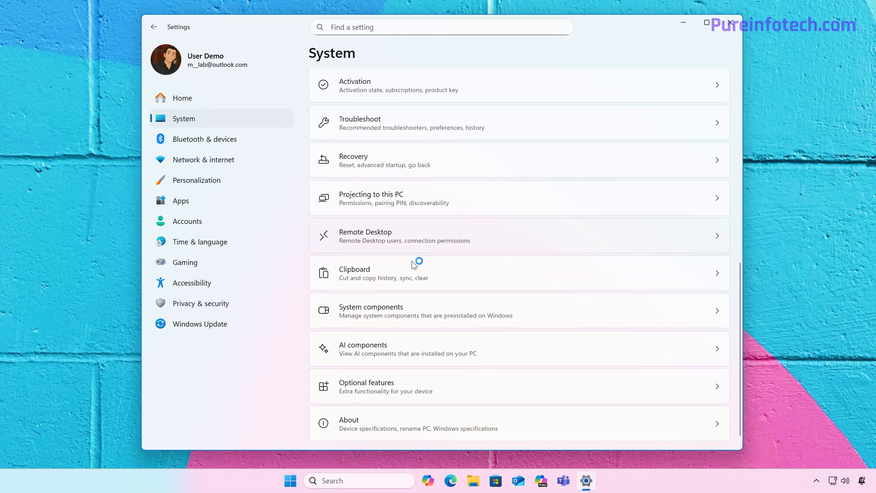
pyautogui.click(376, 418)
pyautogui.scroll(-10, 505, 196)
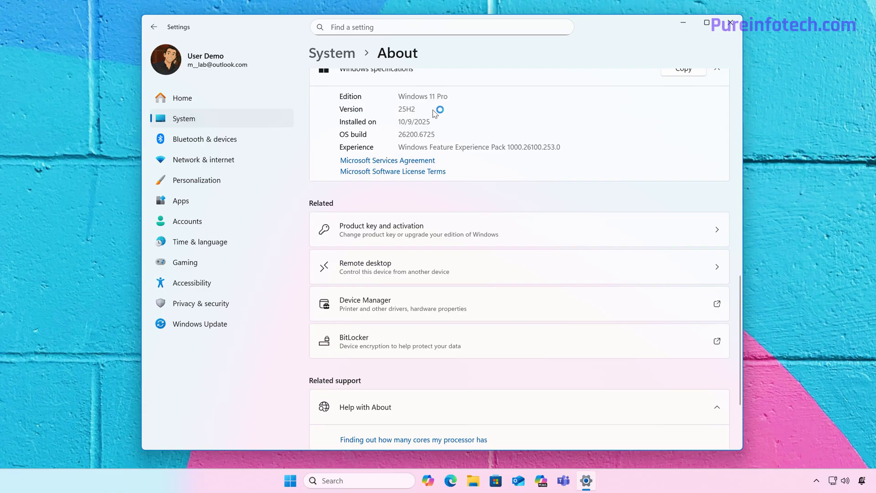
pyautogui.click(730, 23)
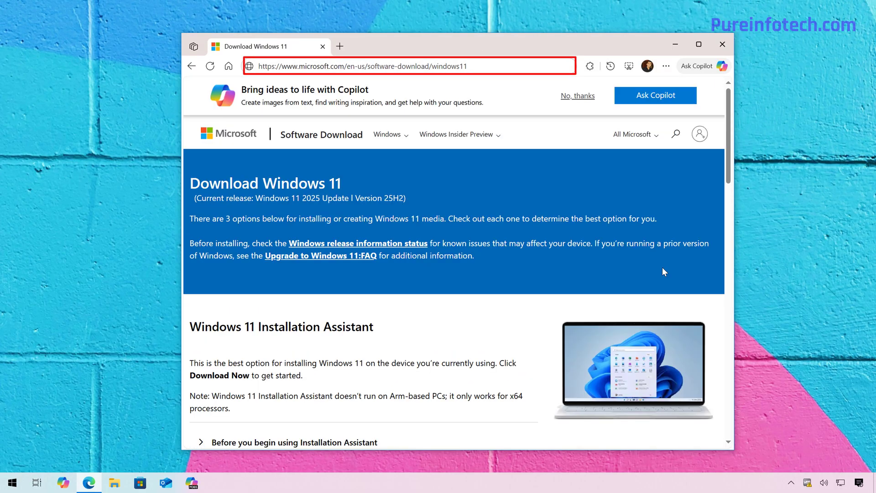
# In the Disk Image (ISO) section of the Download Windows 11 page, choose Windows 11 (multi-edition ISO for x64 devices) and confirm it.
pyautogui.scroll(-2, 662, 268)
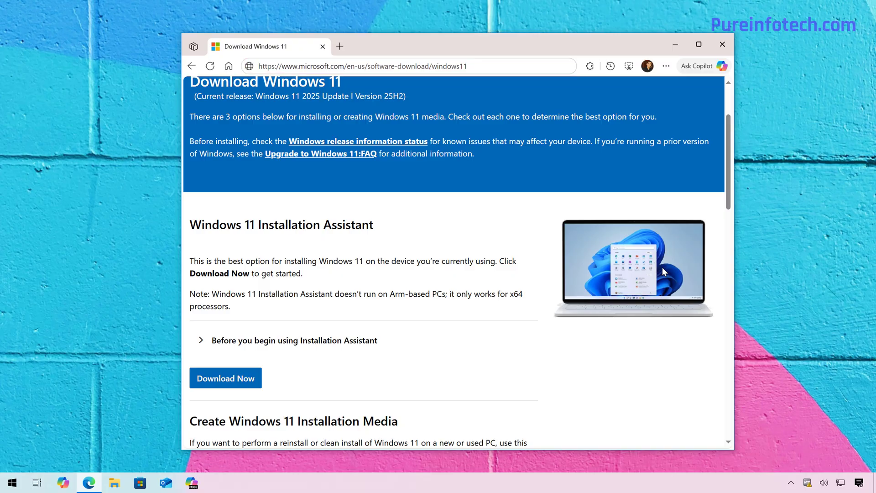
pyautogui.scroll(-10, 662, 267)
pyautogui.moveTo(190, 140); pyautogui.dragTo(522, 151)
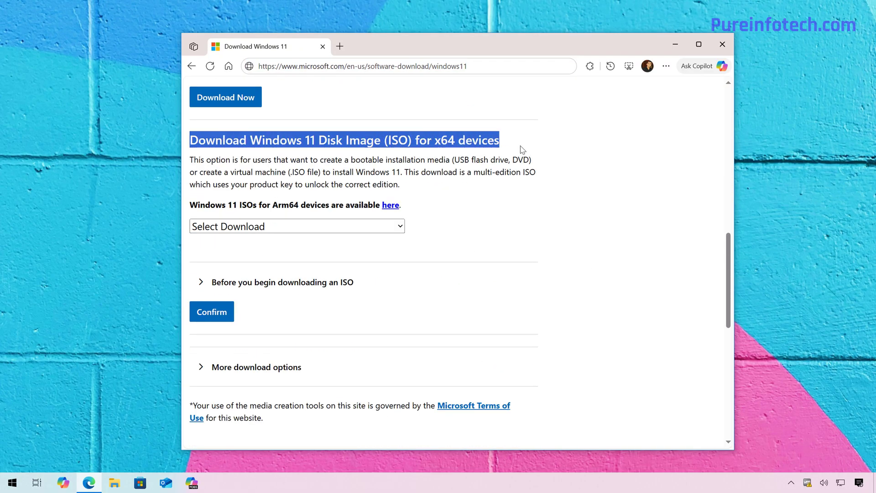
pyautogui.click(249, 227)
pyautogui.click(239, 263)
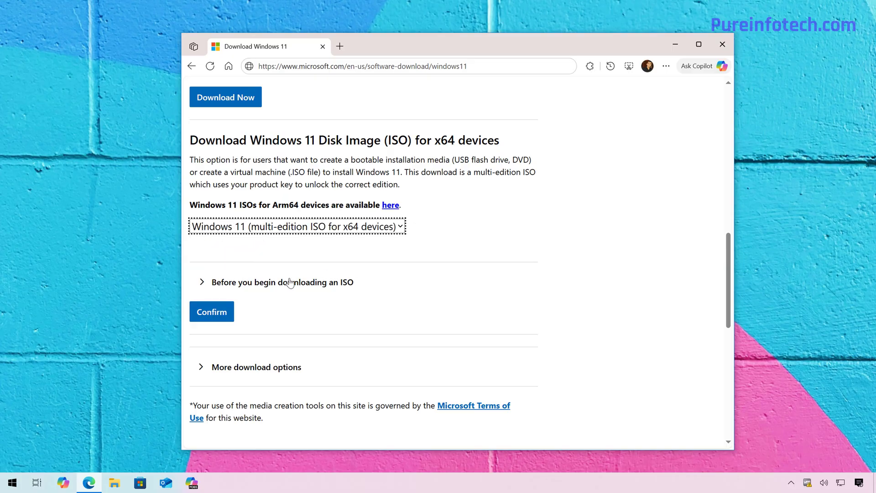
pyautogui.click(212, 312)
# Confirm English (United States) as the product language and start the 64-bit Windows 11 ISO download.
pyautogui.click(244, 268)
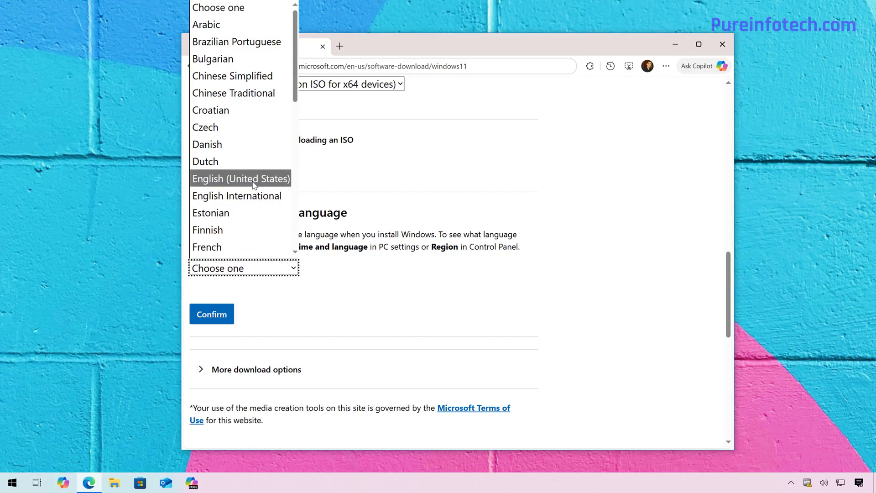
pyautogui.click(254, 178)
pyautogui.click(221, 315)
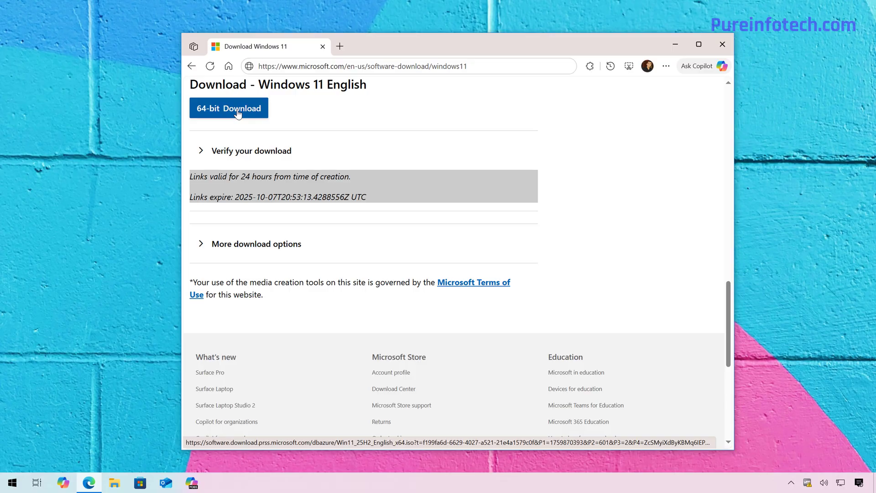
pyautogui.click(238, 111)
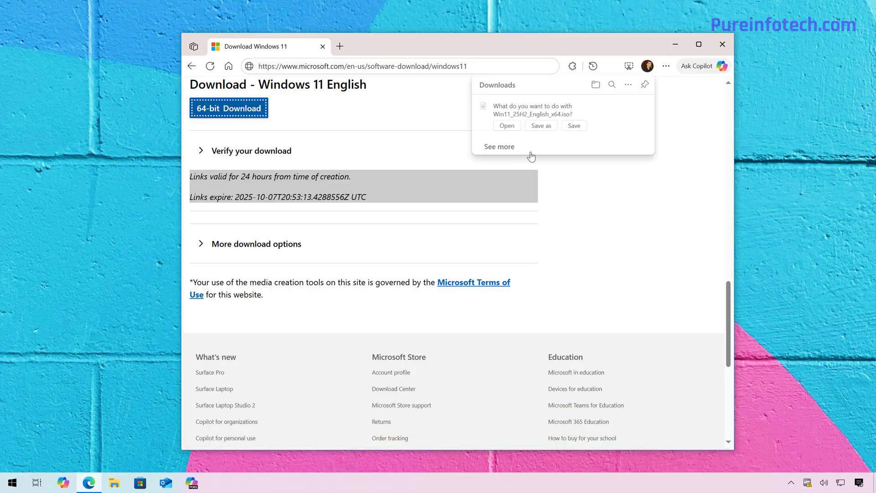
# Save Win11_25H2_English_x64.iso, and mount it from the Downloads folder by opening it with Windows Explorer.
pyautogui.click(570, 129)
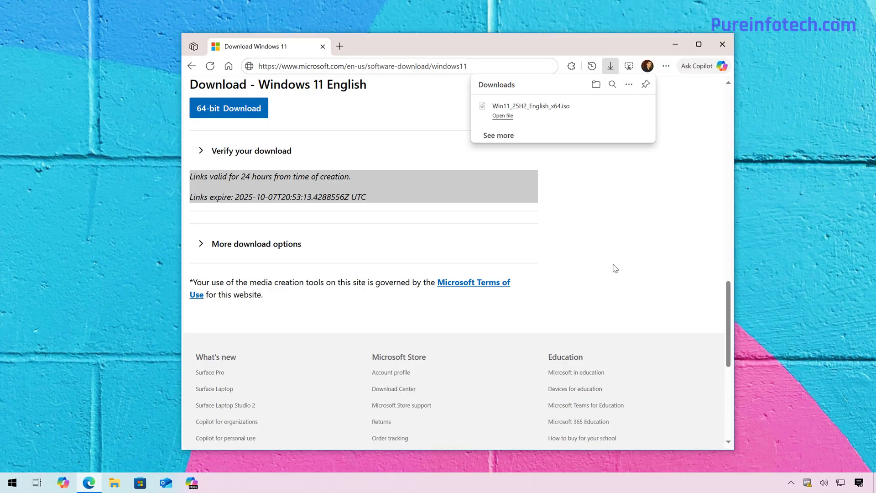
pyautogui.click(596, 85)
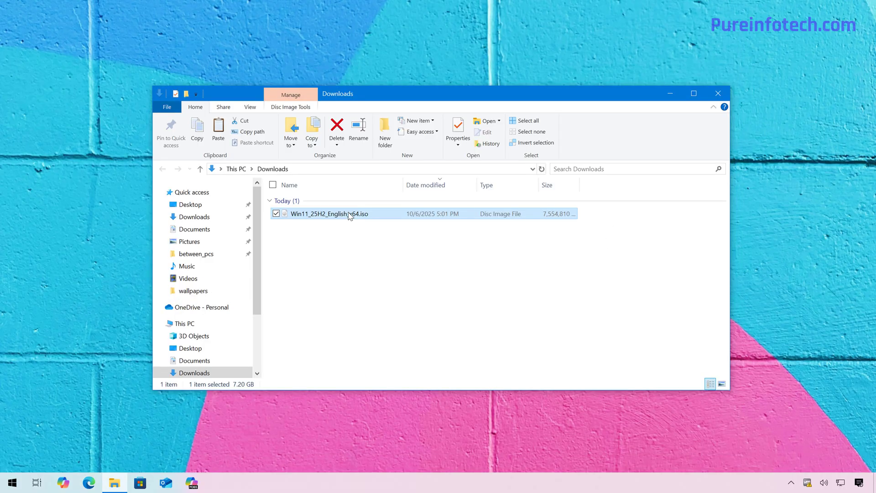
pyautogui.rightClick(349, 214)
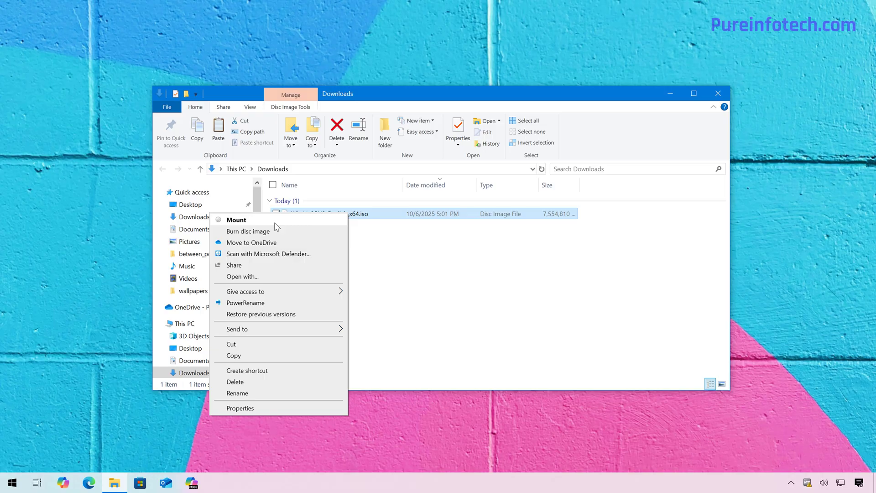
pyautogui.click(267, 278)
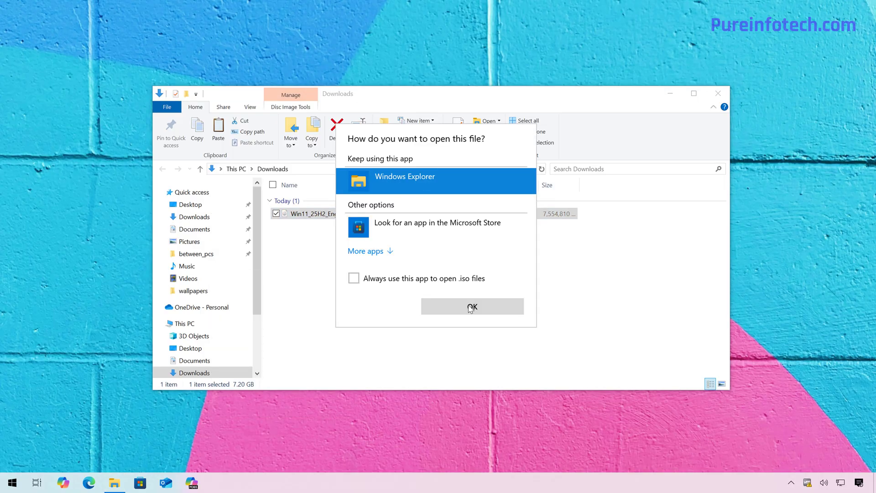
pyautogui.click(479, 306)
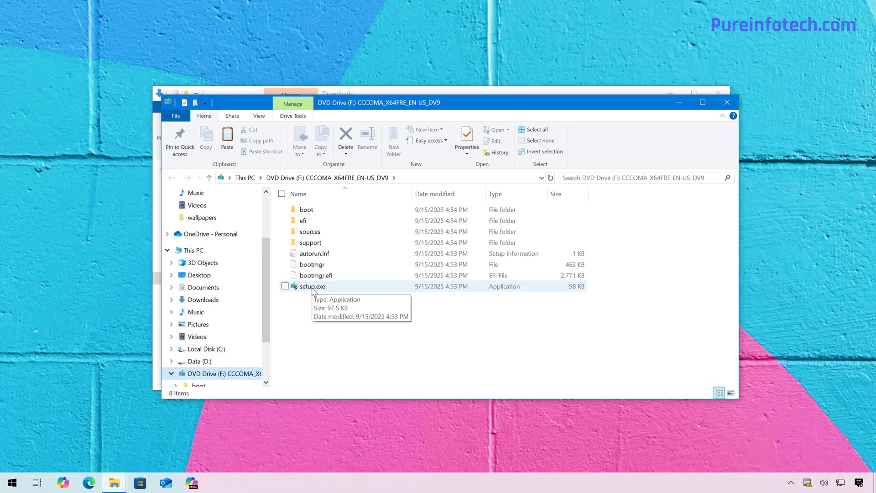
# Run setup.exe from the mounted DVD drive with permission to change the device, and close the Downloads window.
pyautogui.doubleClick(312, 286)
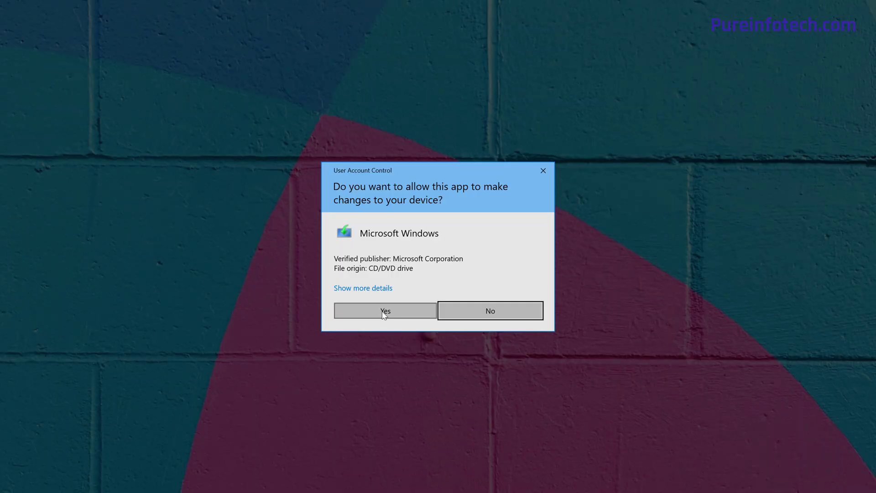
pyautogui.click(385, 314)
pyautogui.click(717, 92)
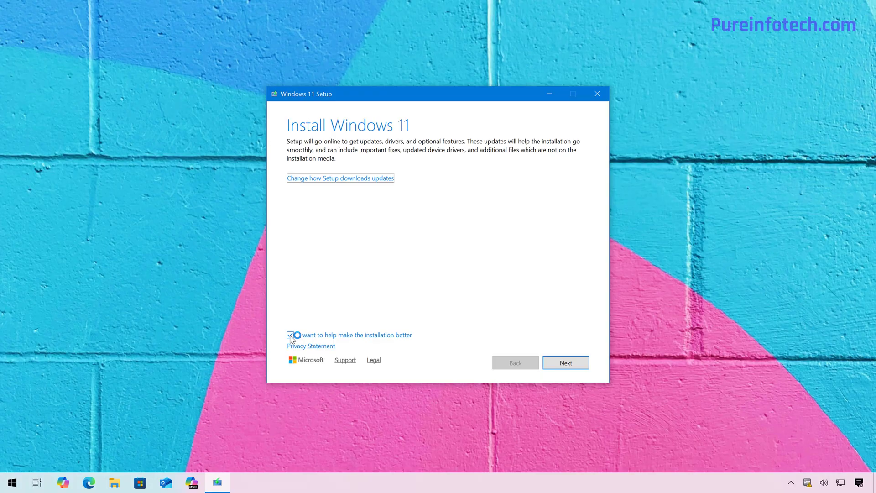
# In Windows 11 Setup, opt out of helping make the installation better and continue with the recommended download of updates, drivers and optional features.
pyautogui.click(290, 335)
pyautogui.click(350, 178)
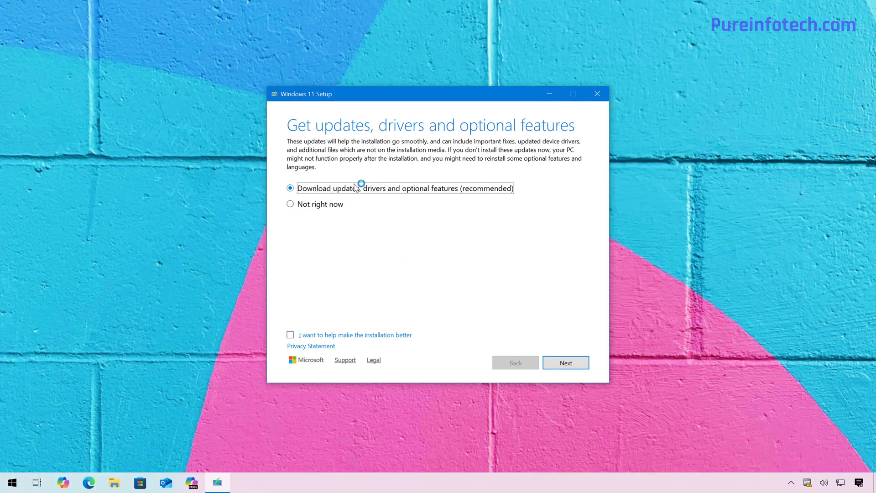
pyautogui.click(566, 363)
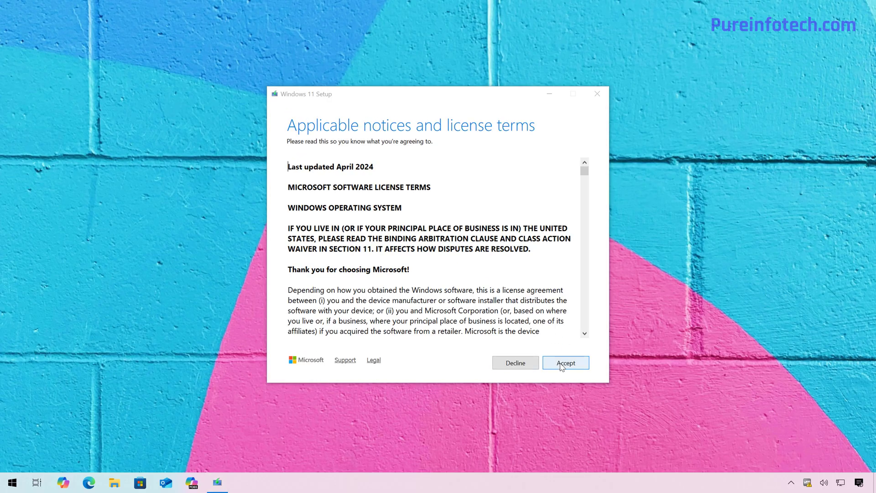
# Accept the license terms and start installing Windows 11 Pro while keeping personal files and apps.
pyautogui.click(561, 365)
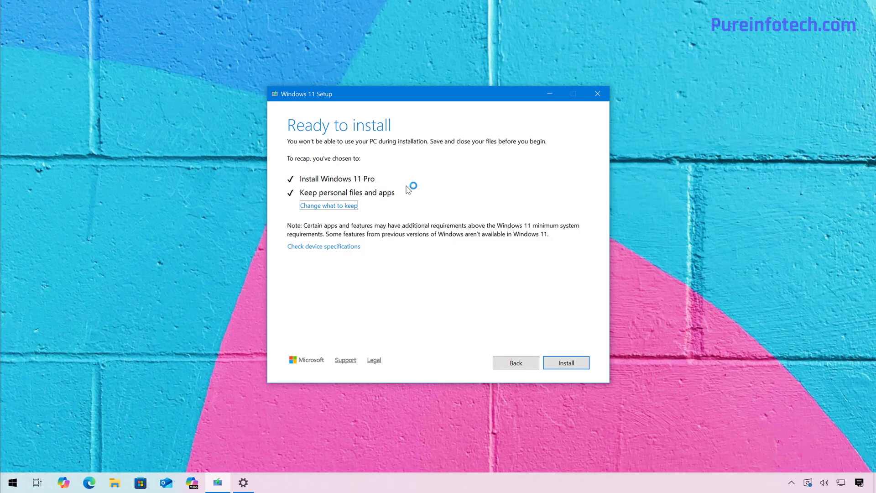
pyautogui.click(566, 364)
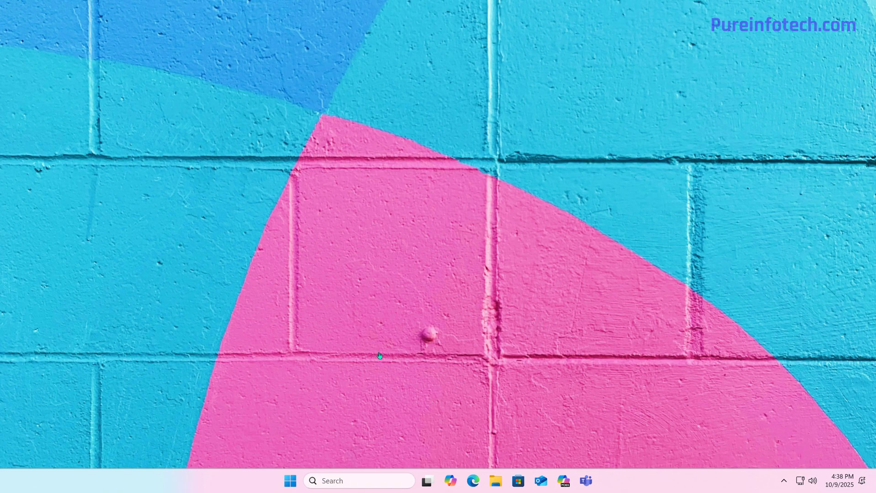
# In the Windows Update settings, enable getting the latest updates as soon as they're available and check for updates.
pyautogui.press('super')
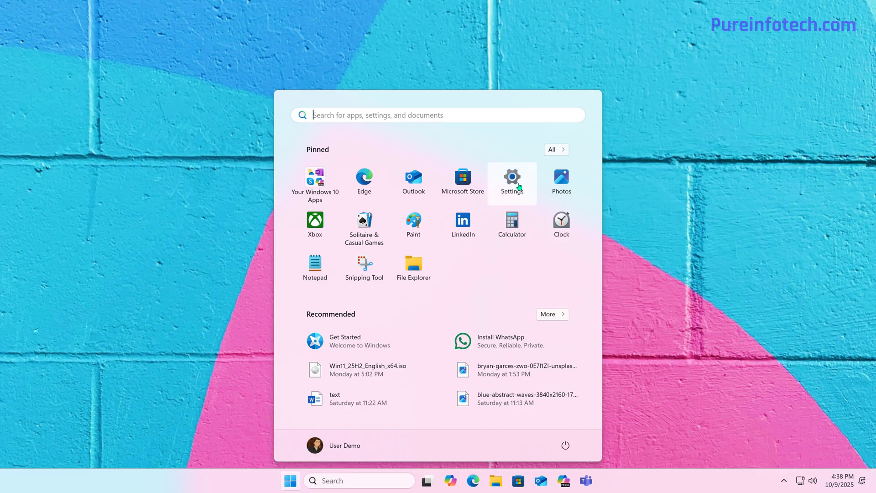
pyautogui.click(519, 186)
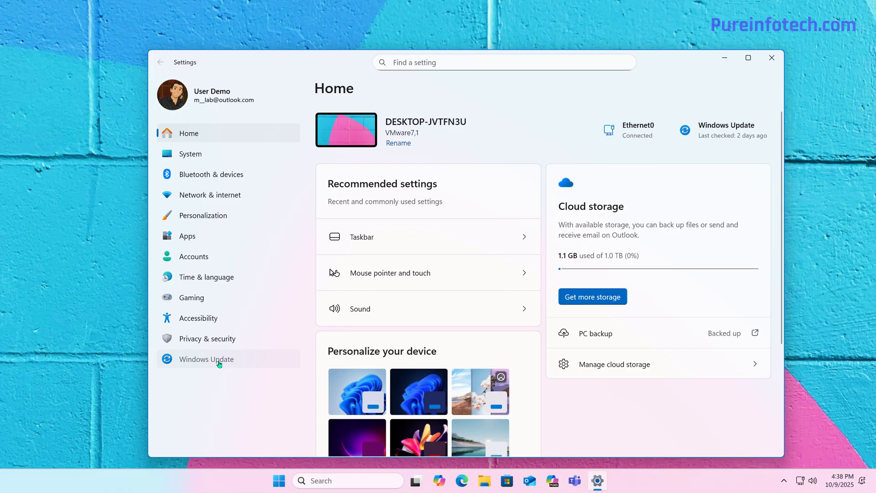
pyautogui.click(219, 360)
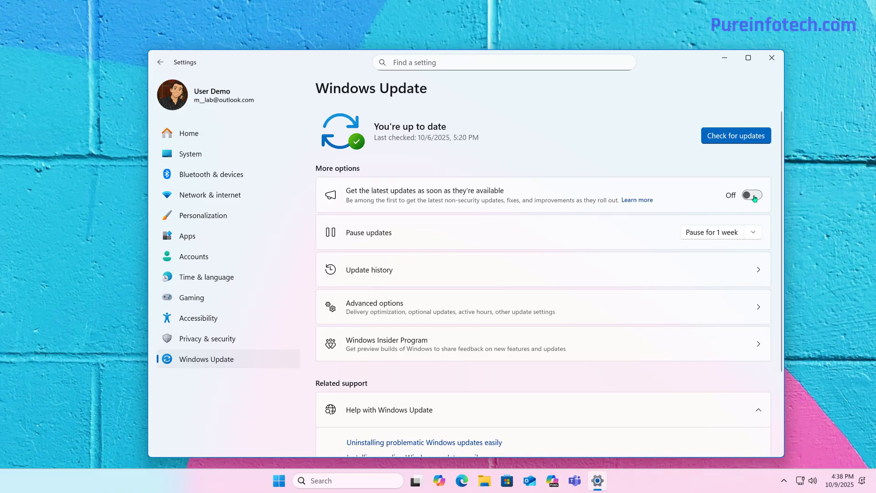
pyautogui.click(751, 196)
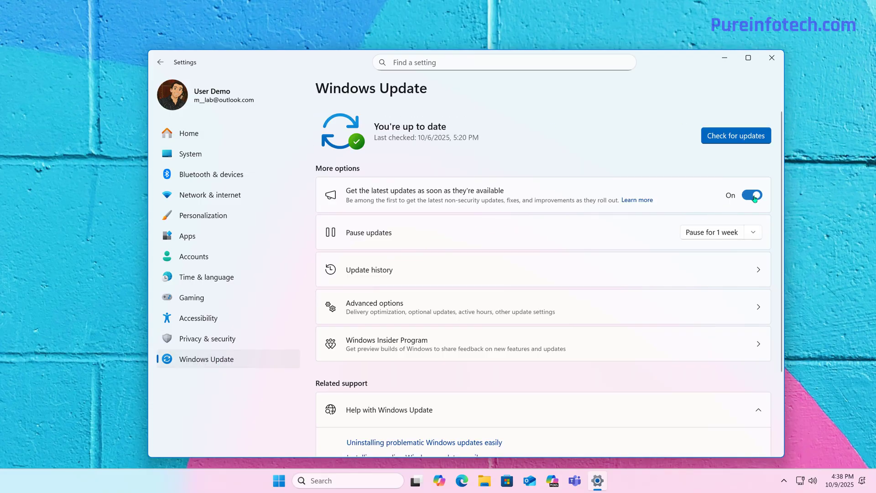
pyautogui.click(736, 137)
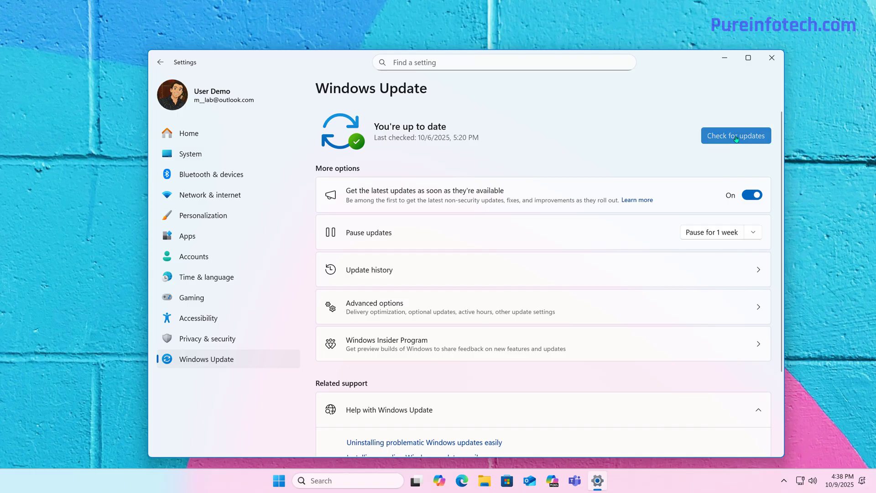
# Download and install the Microsoft AudioProcessingObject and Broadcom Display driver updates from the optional updates.
pyautogui.click(393, 310)
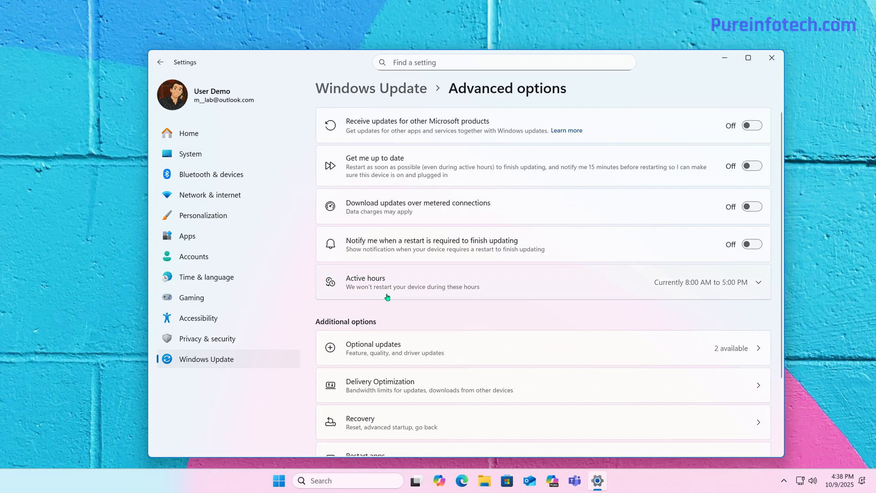
pyautogui.click(396, 356)
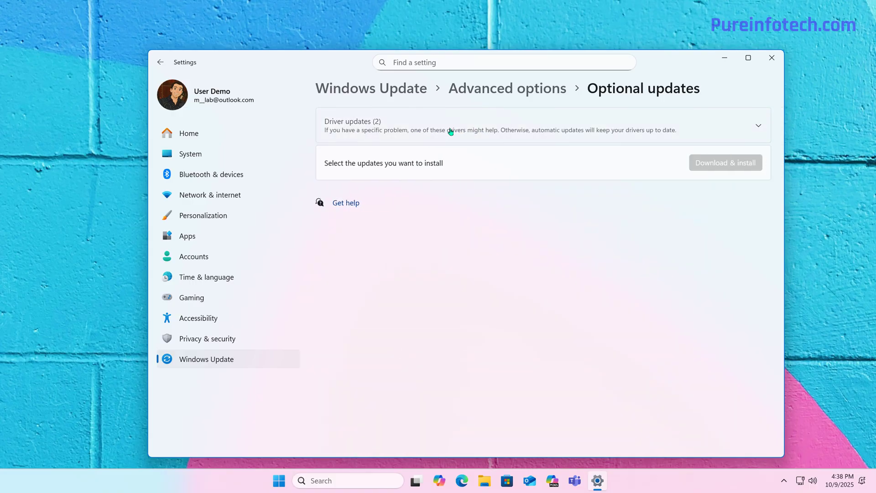
pyautogui.click(330, 184)
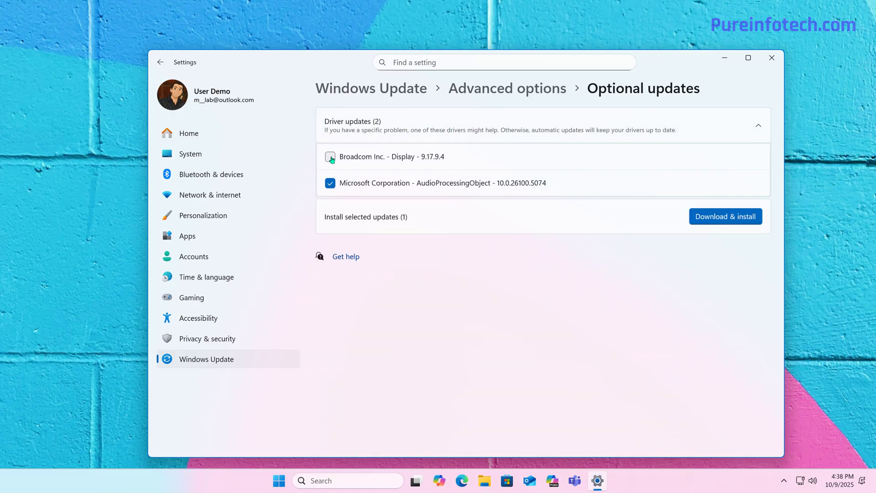
pyautogui.click(330, 157)
pyautogui.click(729, 221)
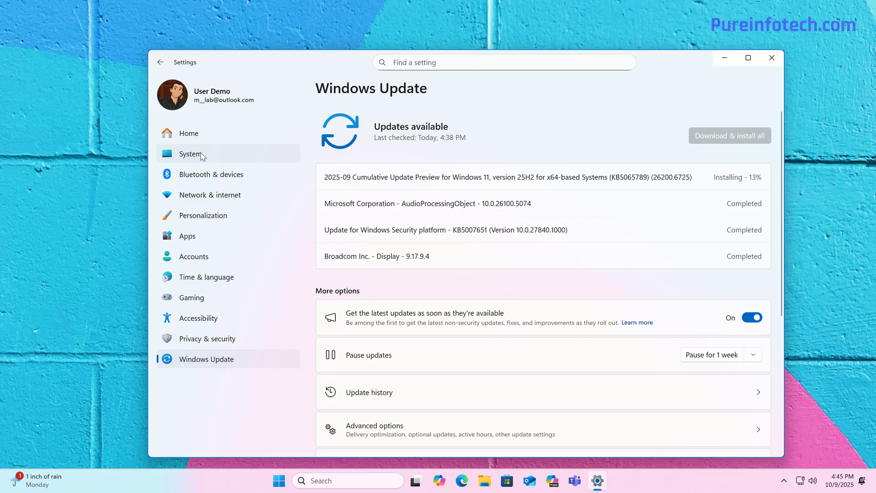
# Check the Windows version under Windows specifications on the System About page.
pyautogui.click(191, 154)
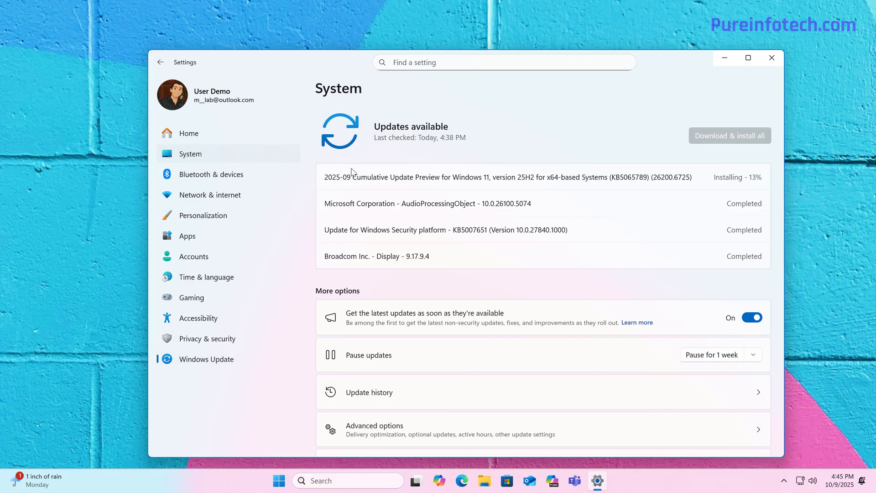
pyautogui.scroll(-10, 388, 365)
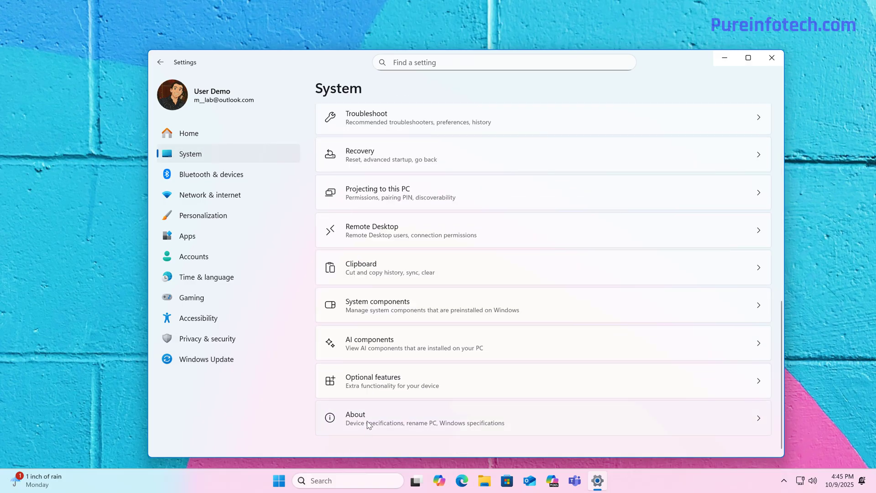
pyautogui.click(409, 416)
pyautogui.click(759, 262)
pyautogui.moveTo(423, 341); pyautogui.dragTo(362, 341)
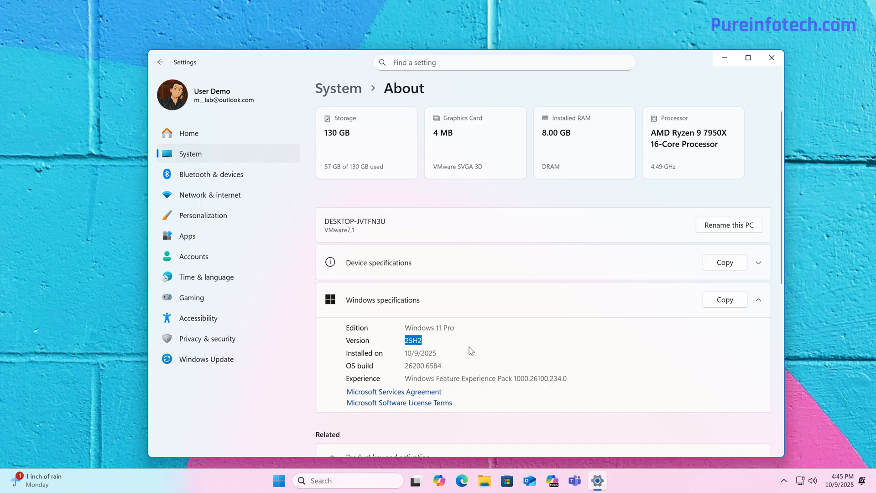
# Return to Windows Update and restart the computer to finish the pending KB5065789 cumulative update.
pyautogui.click(215, 360)
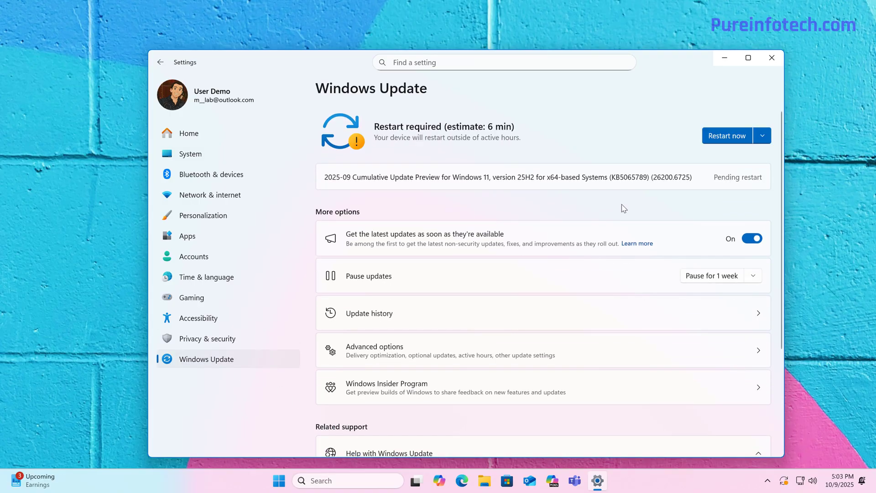
pyautogui.click(722, 141)
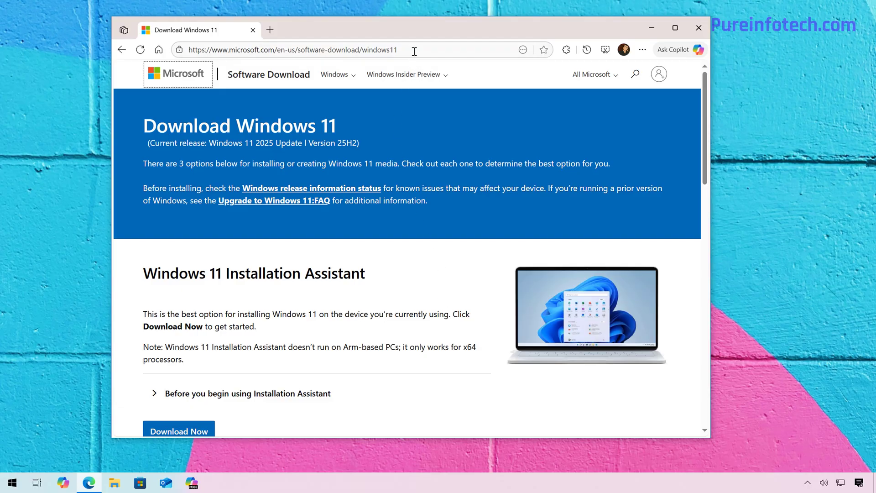
# Download Windows11InstallationAssistant.exe from the Download Windows 11 page, save it and open the Downloads folder.
pyautogui.scroll(-2, 430, 154)
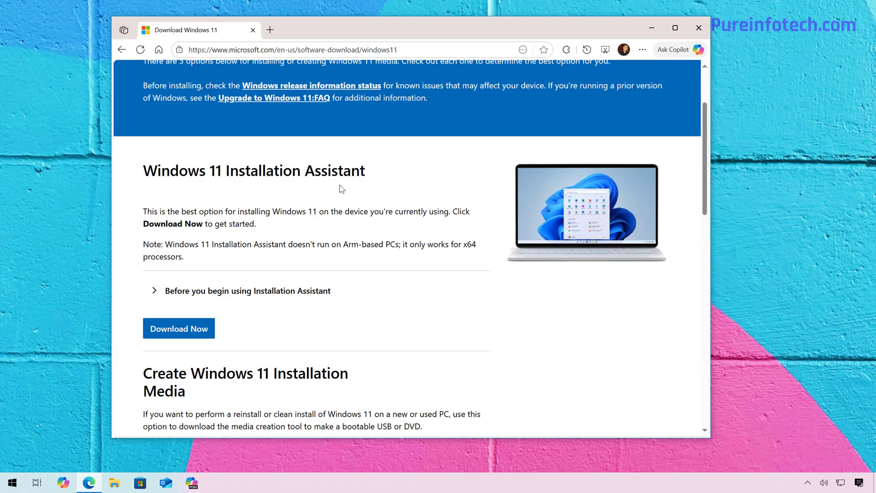
pyautogui.click(178, 328)
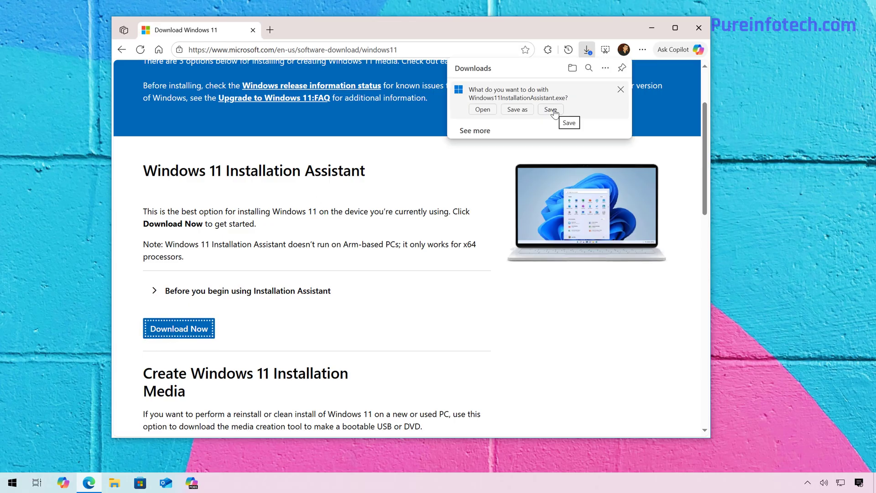
pyautogui.click(554, 110)
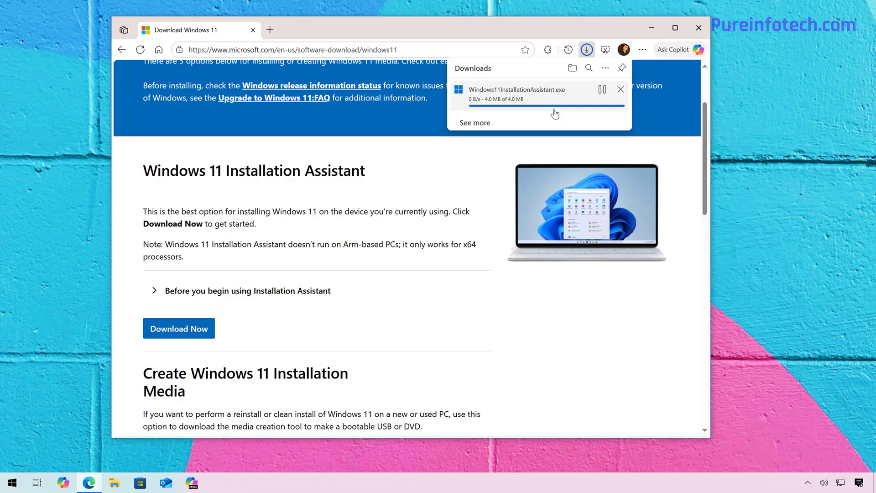
pyautogui.click(573, 69)
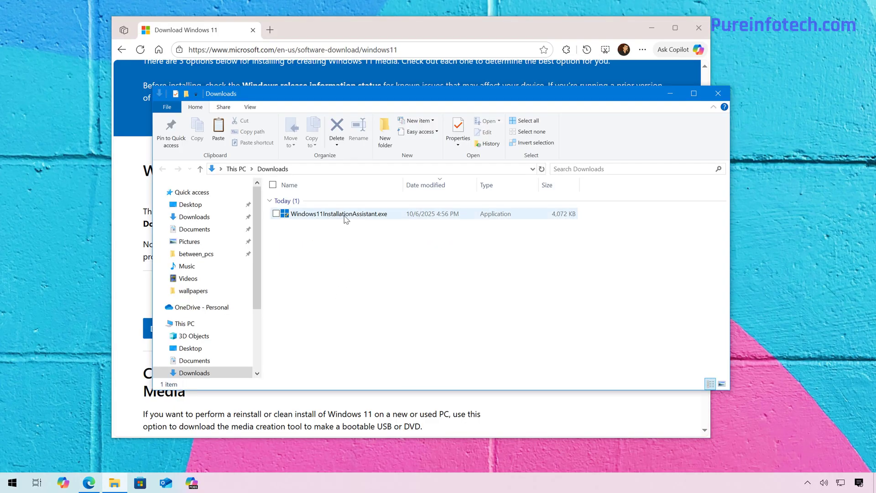
# Run the Windows 11 Installation Assistant, accept the license terms to install, and restart the computer immediately.
pyautogui.doubleClick(346, 214)
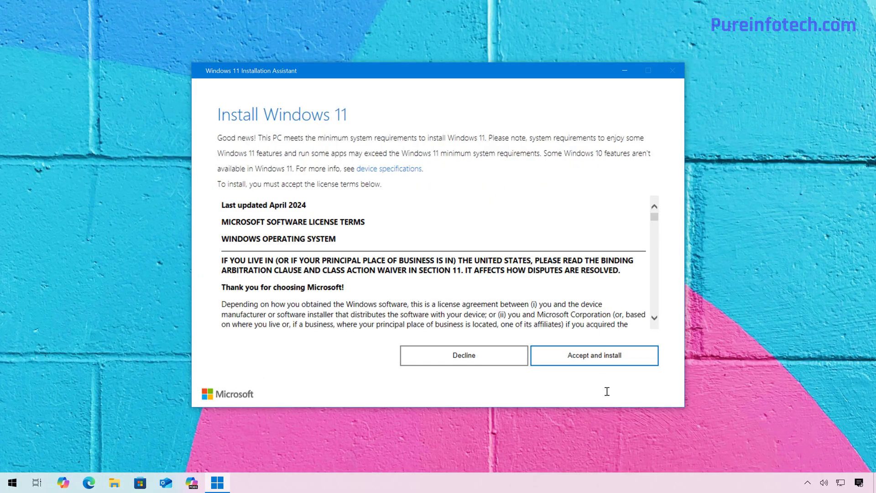
pyautogui.click(574, 355)
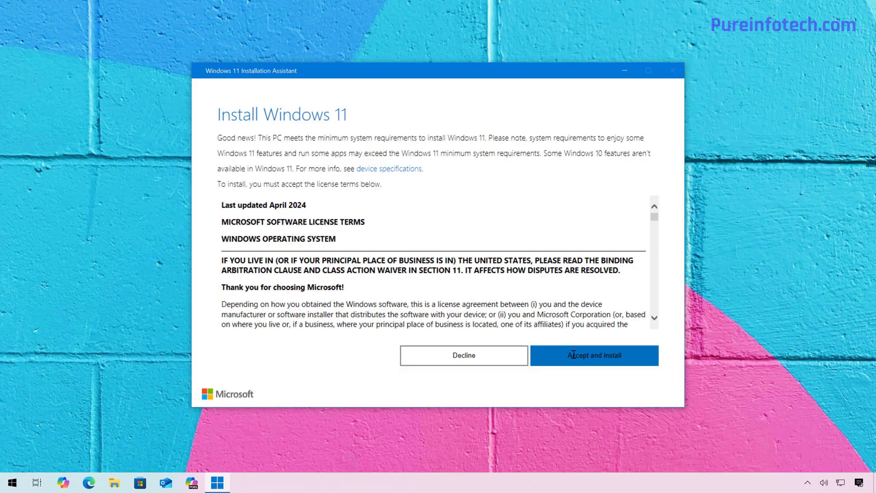
pyautogui.click(574, 354)
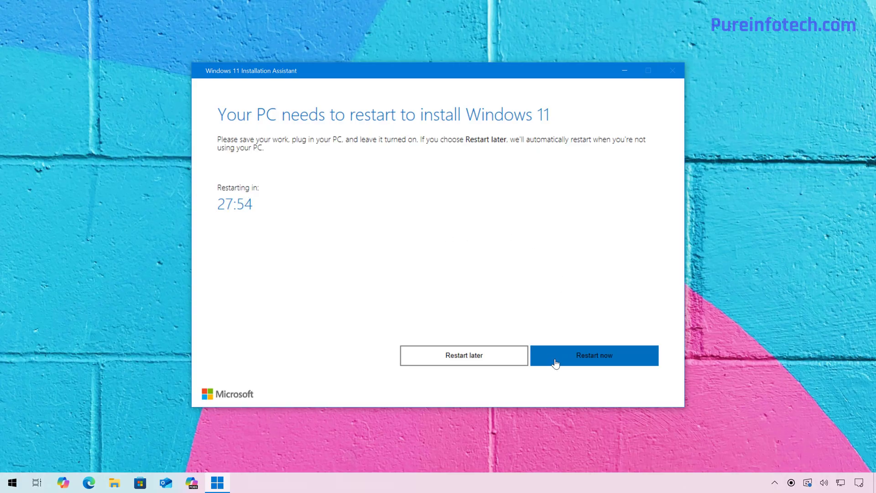
pyautogui.click(555, 363)
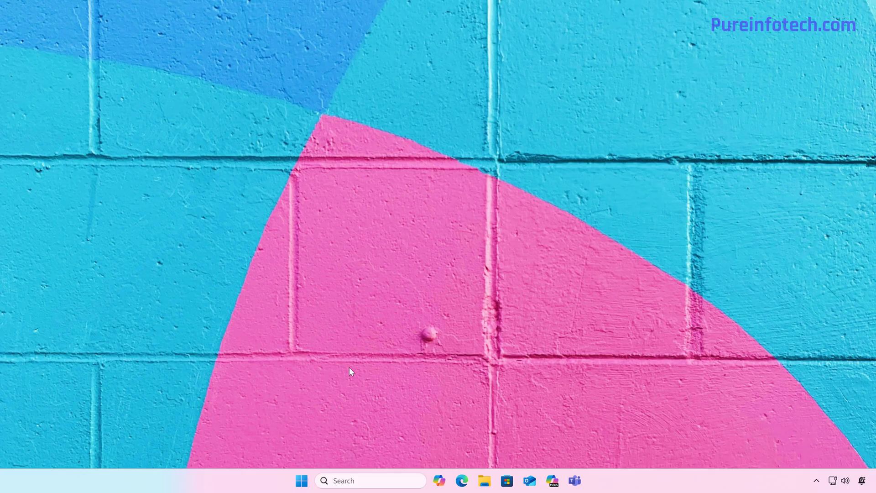
# Open the Windows Update history in Settings, collapse the quality updates and view the list of updates available to uninstall.
pyautogui.click(302, 480)
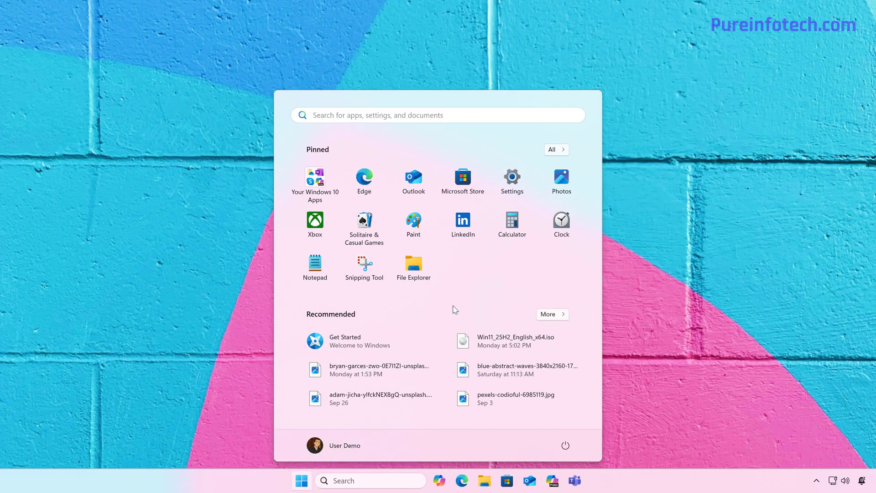
pyautogui.click(520, 183)
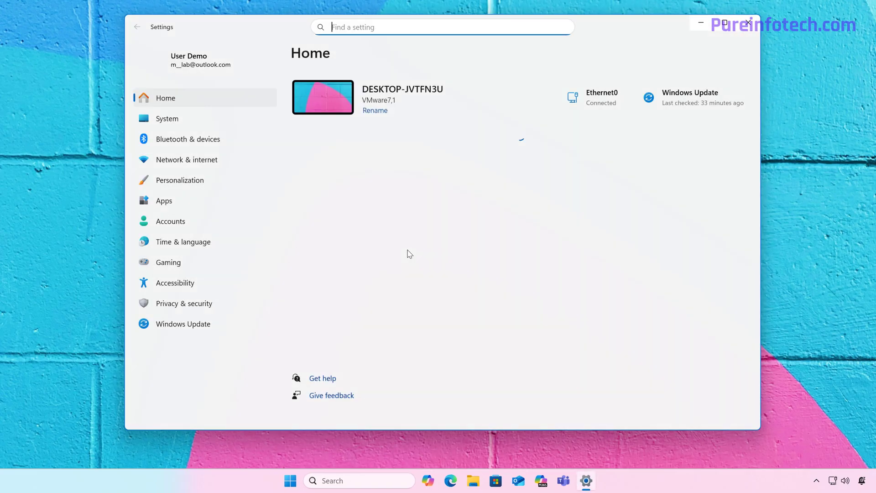
pyautogui.click(192, 326)
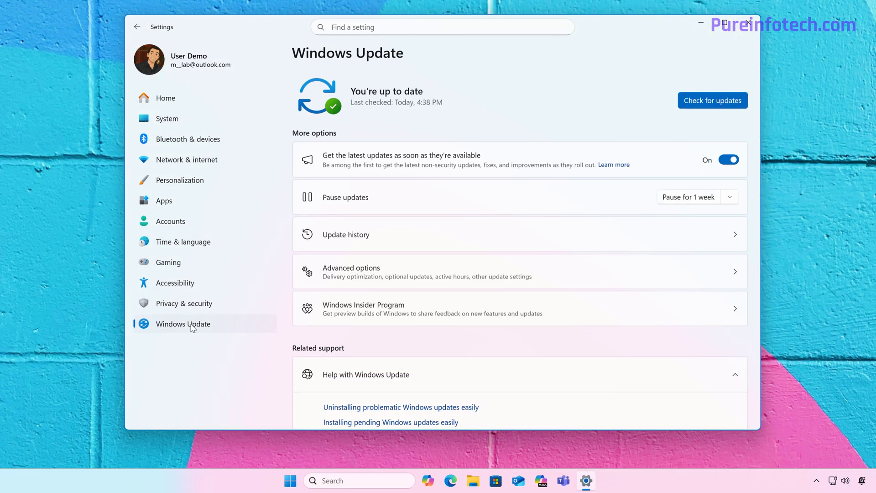
pyautogui.click(428, 236)
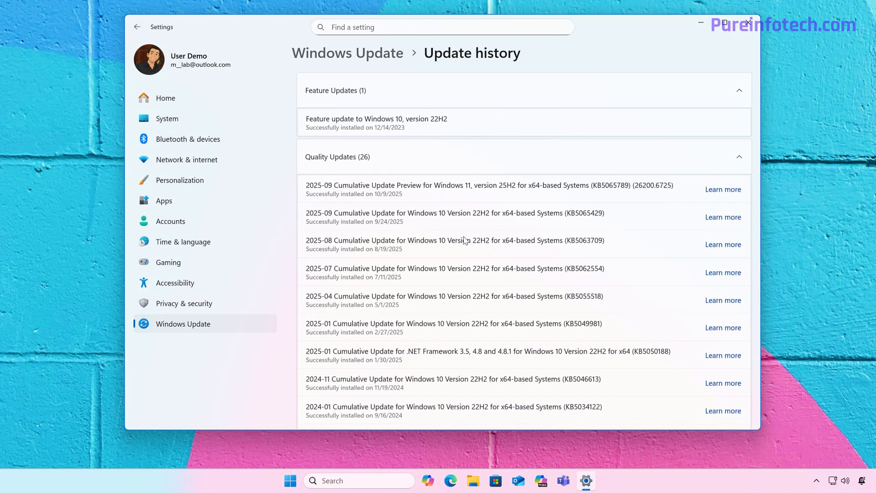
pyautogui.click(507, 157)
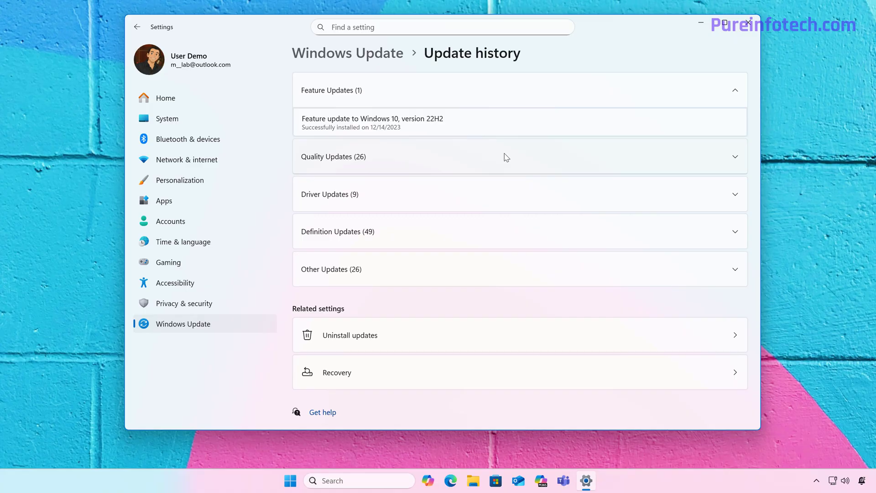
pyautogui.click(381, 341)
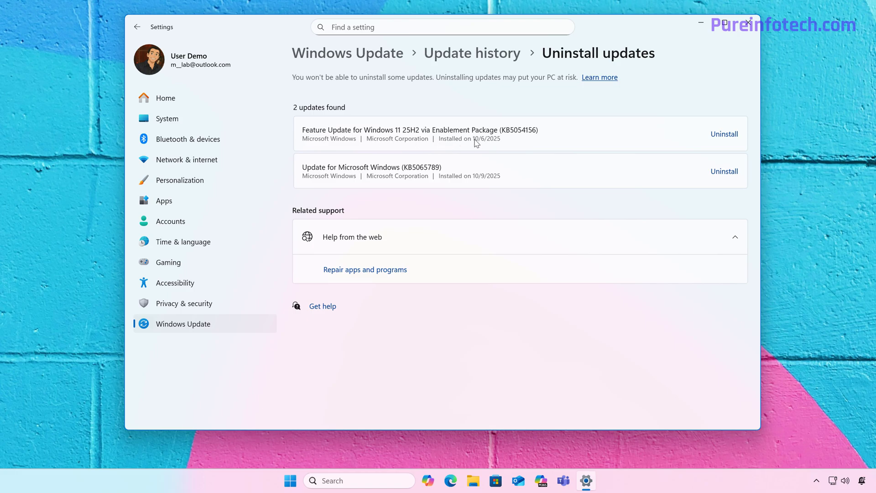
# Return to Windows Update, toggle getting the latest updates as soon as they're available off and back on, and check for updates.
pyautogui.click(219, 327)
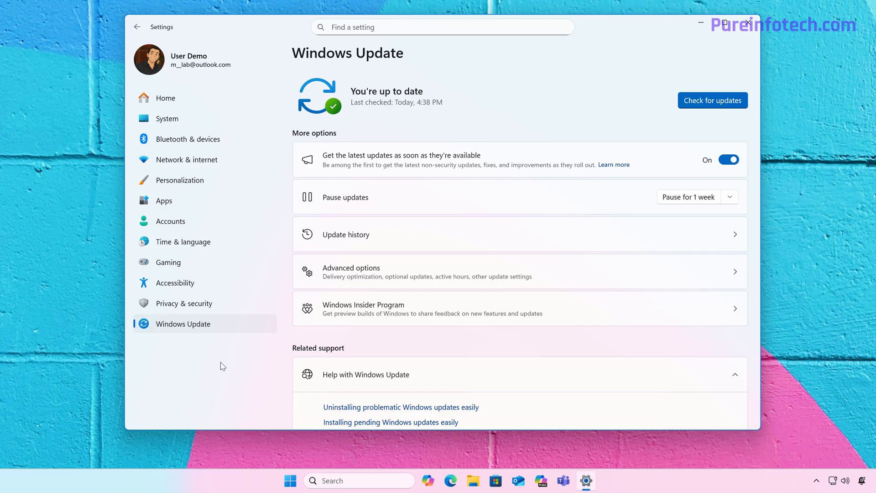
pyautogui.click(721, 161)
pyautogui.click(720, 161)
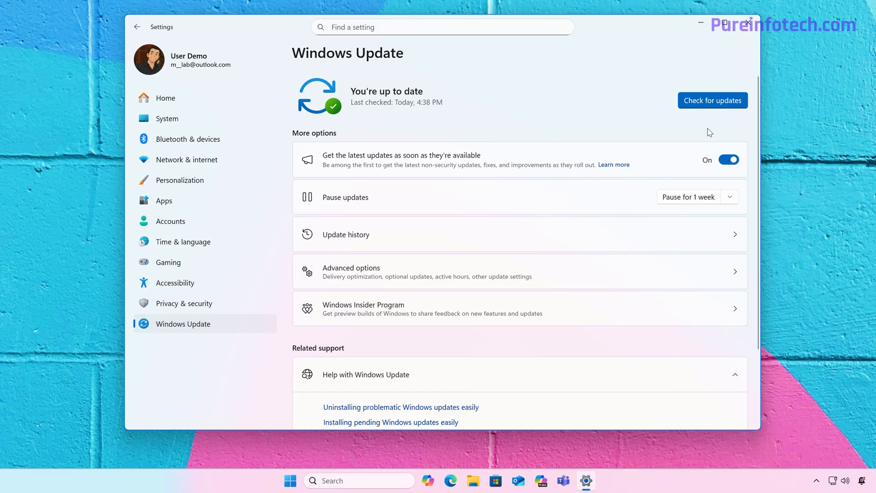
pyautogui.click(709, 105)
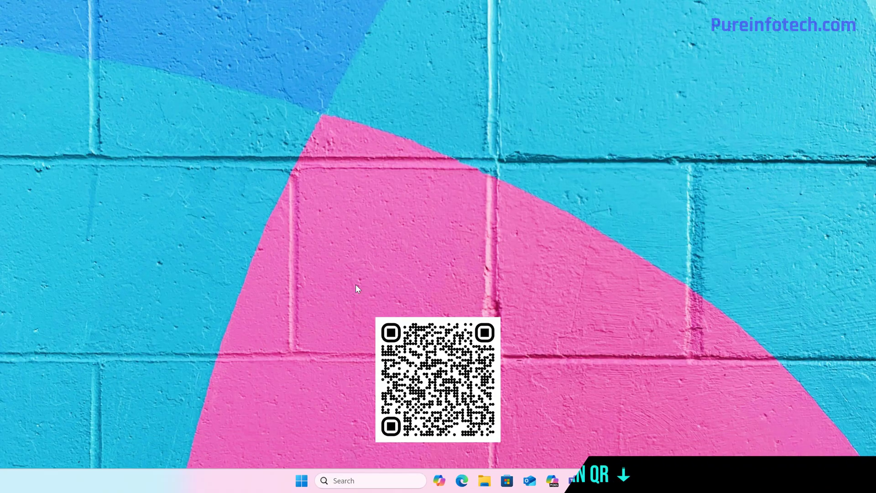